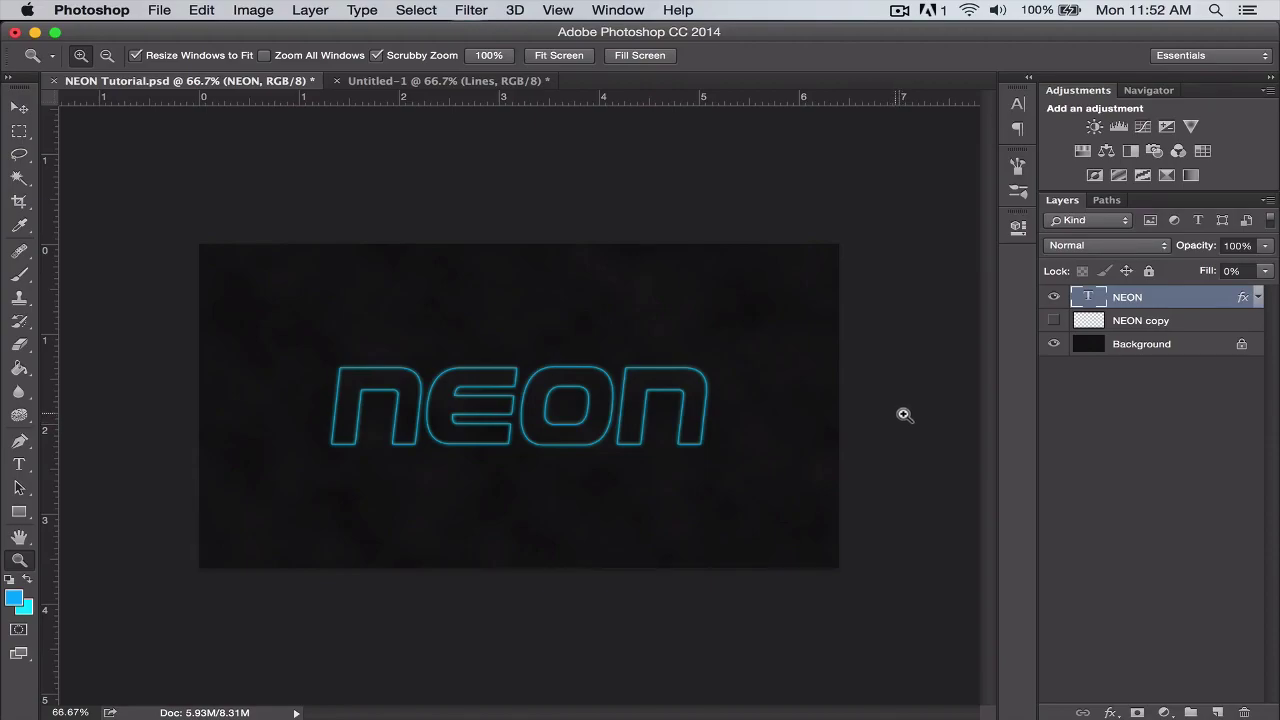
# Step: Make the NEON copy layer visible again so the cyan outline glows brighter
pyautogui.click(1053, 320)
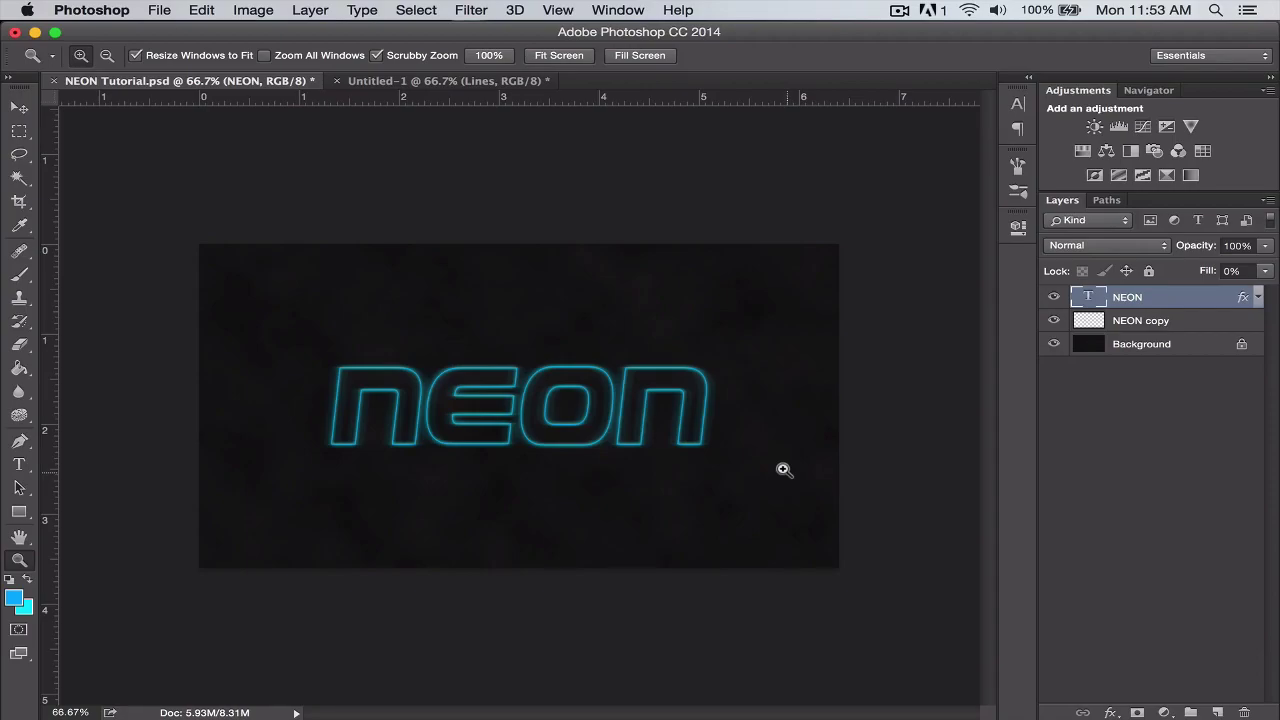
# Step: Switch to the Untitled-1 document with its dark cloudy background
pyautogui.click(157, 10)
pyautogui.click(145, 10)
pyautogui.click(463, 80)
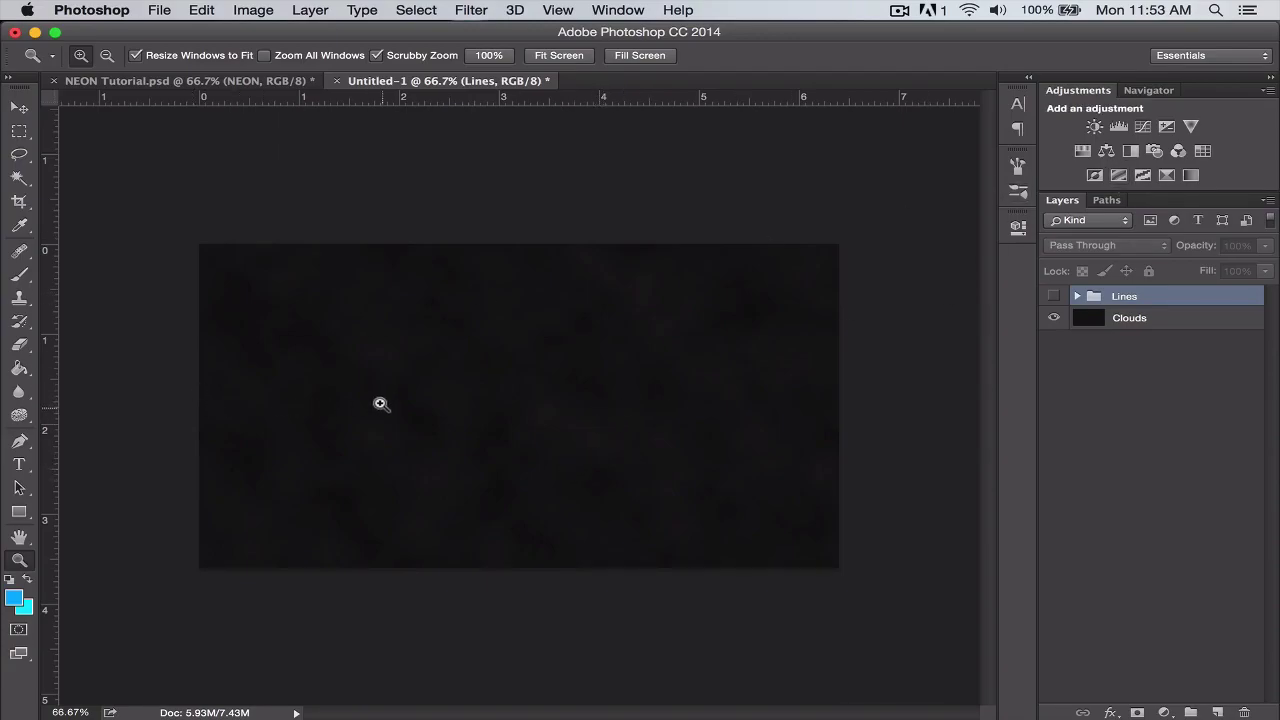
# Step: Add a text layer reading 'neon' on the canvas
pyautogui.click(19, 462)
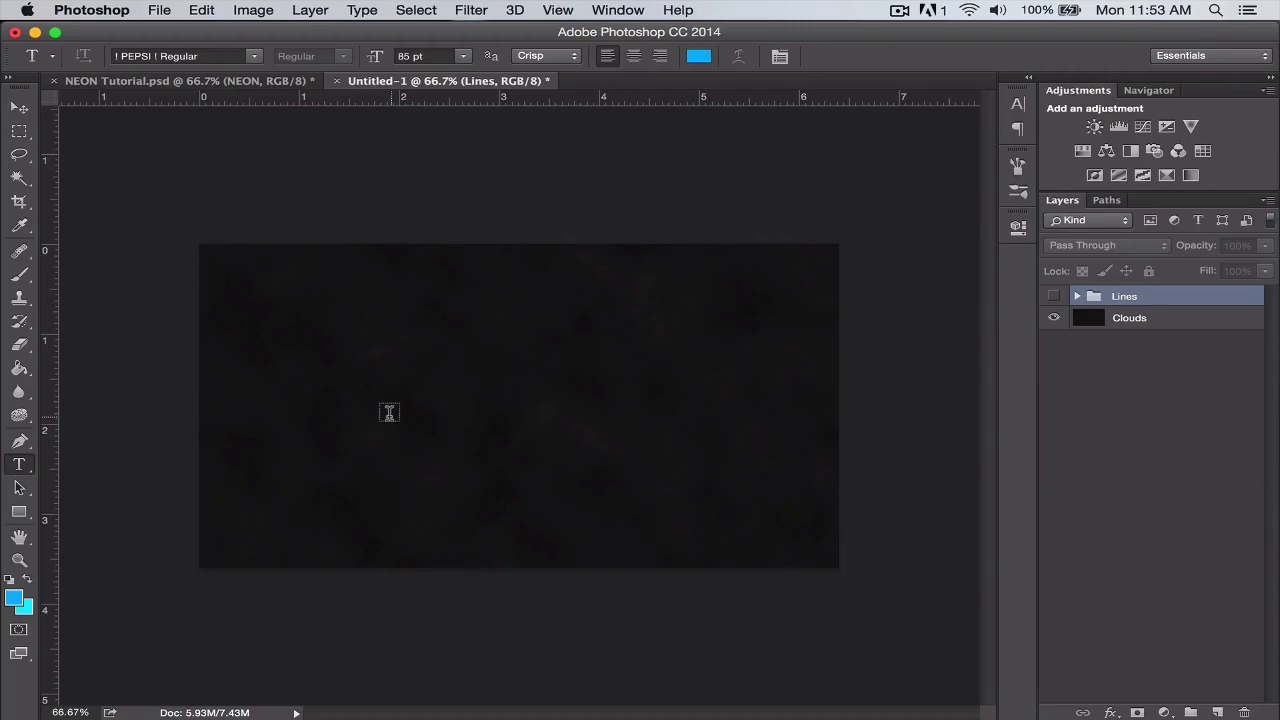
pyautogui.click(389, 412)
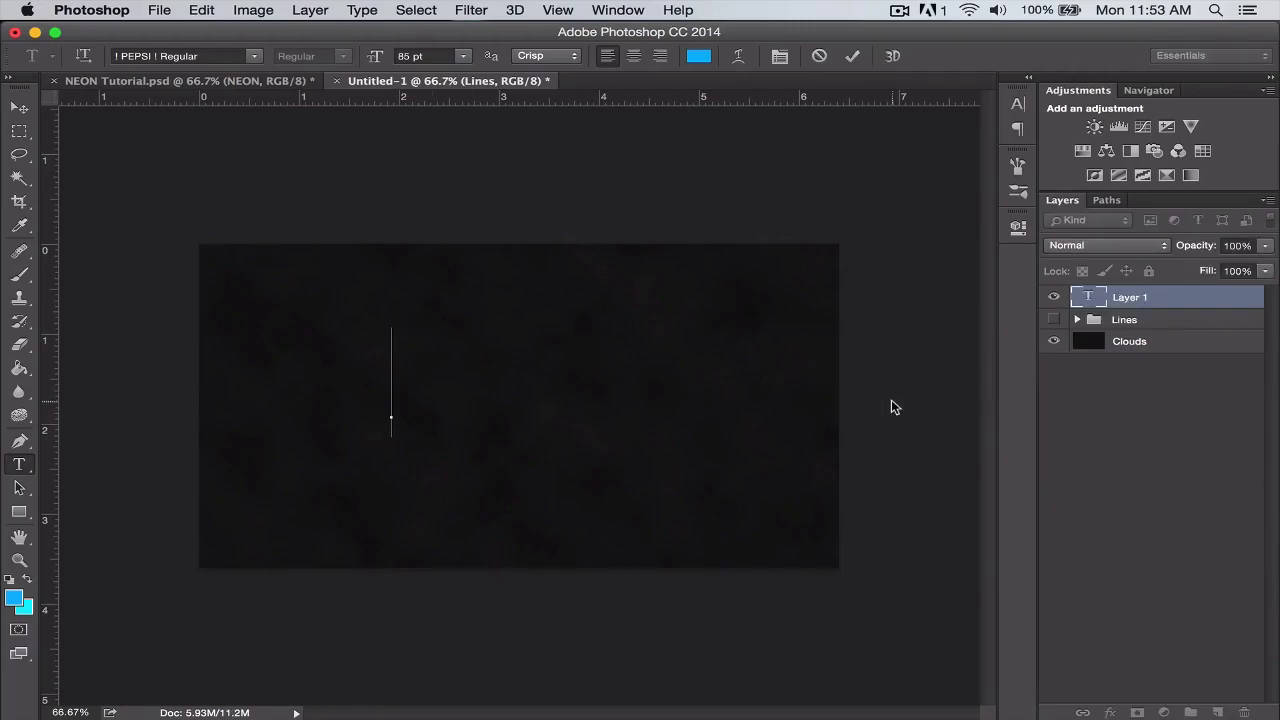
pyautogui.write('neon')
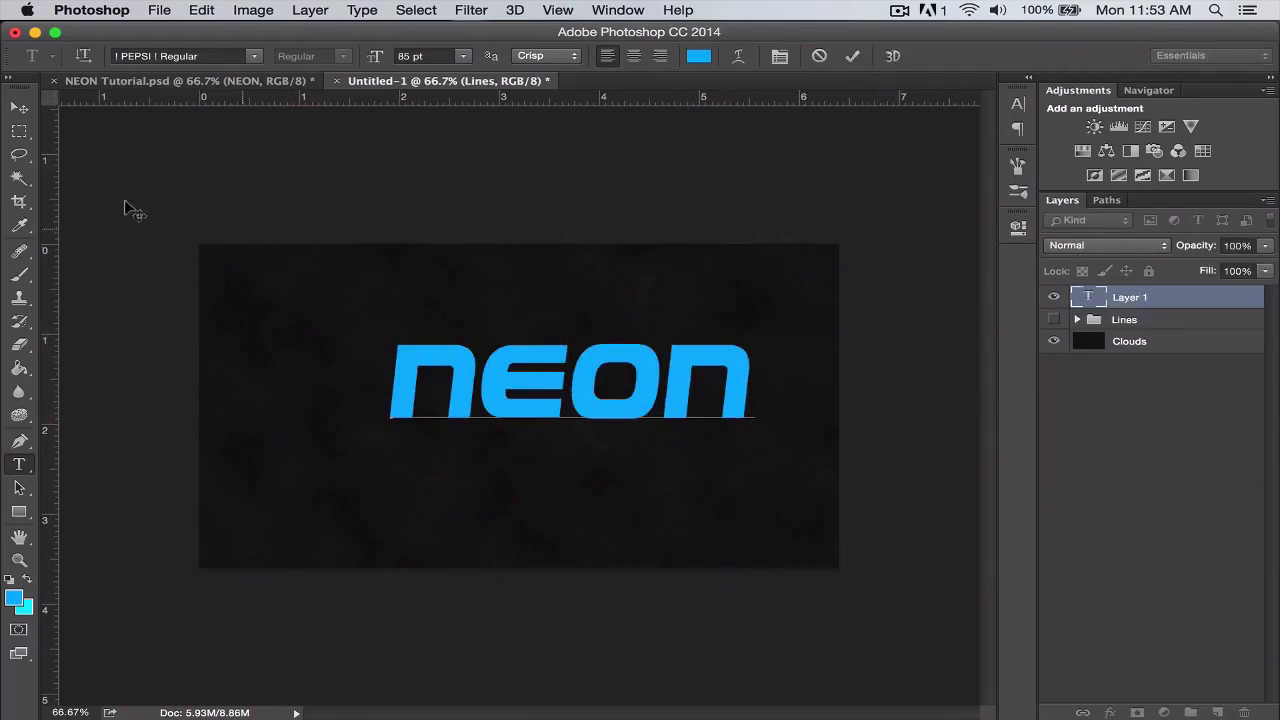
pyautogui.click(247, 58)
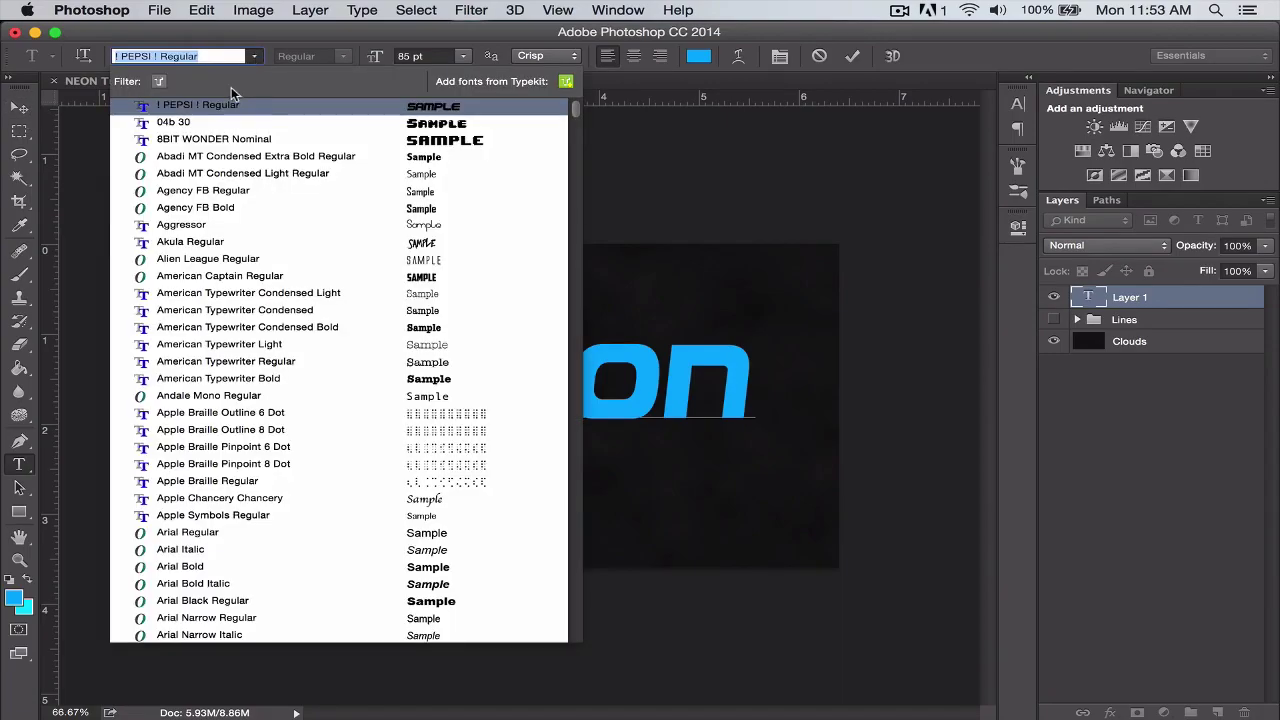
pyautogui.click(245, 101)
# Step: Move the NEON text left and down to the centre of the canvas
pyautogui.click(19, 107)
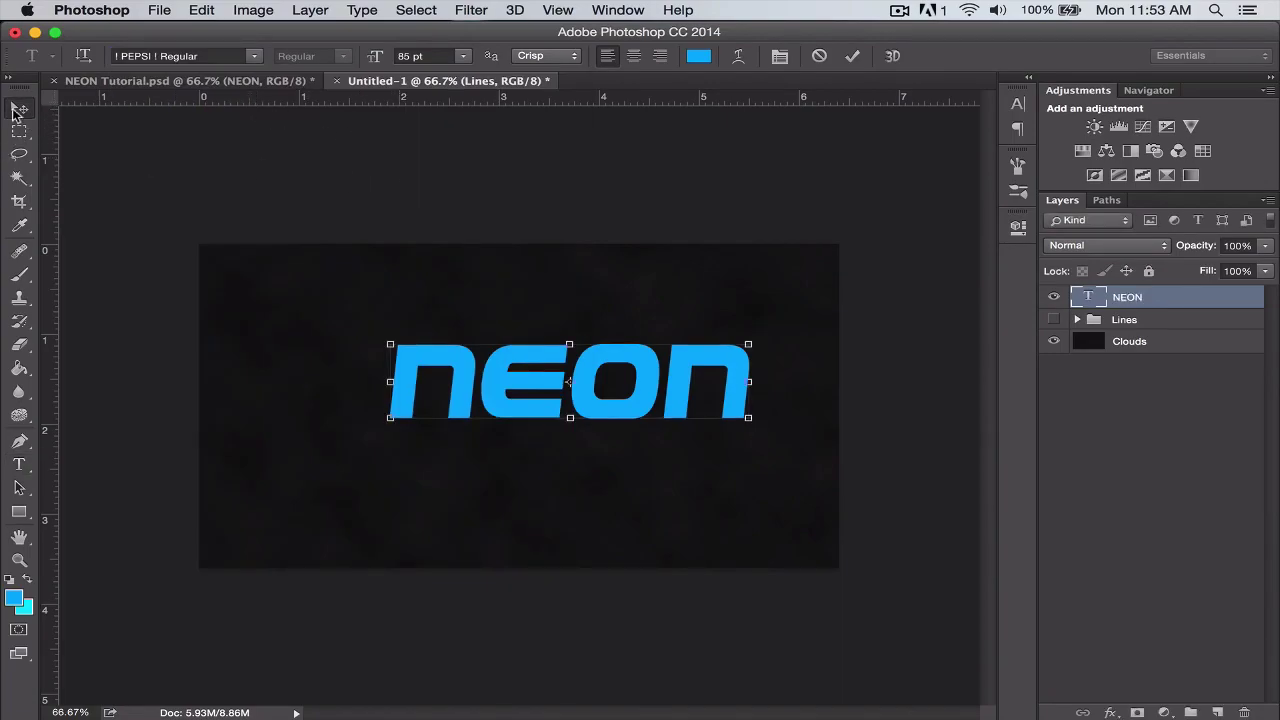
pyautogui.moveTo(617, 382); pyautogui.dragTo(566, 408)
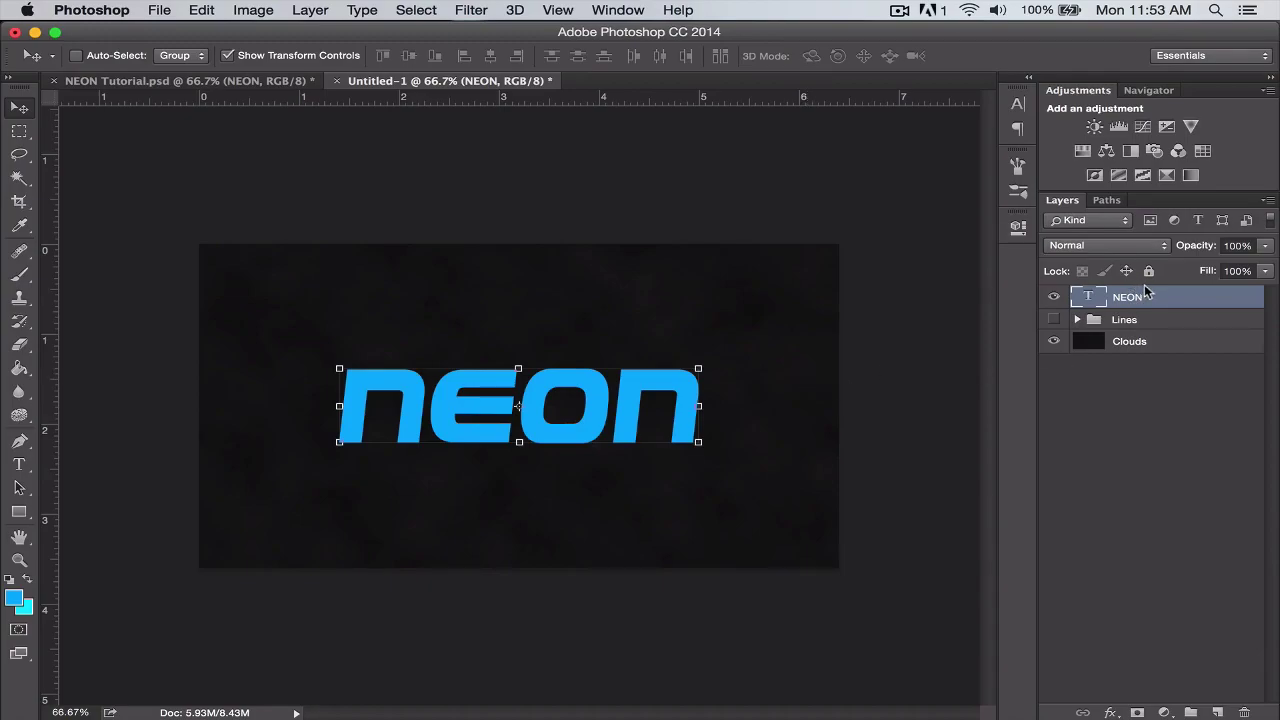
pyautogui.doubleClick(1238, 271)
# Step: Set the NEON layer's fill to 0% and add a Stroke effect in its Layer Style
pyautogui.write('0')
pyautogui.press('Return')
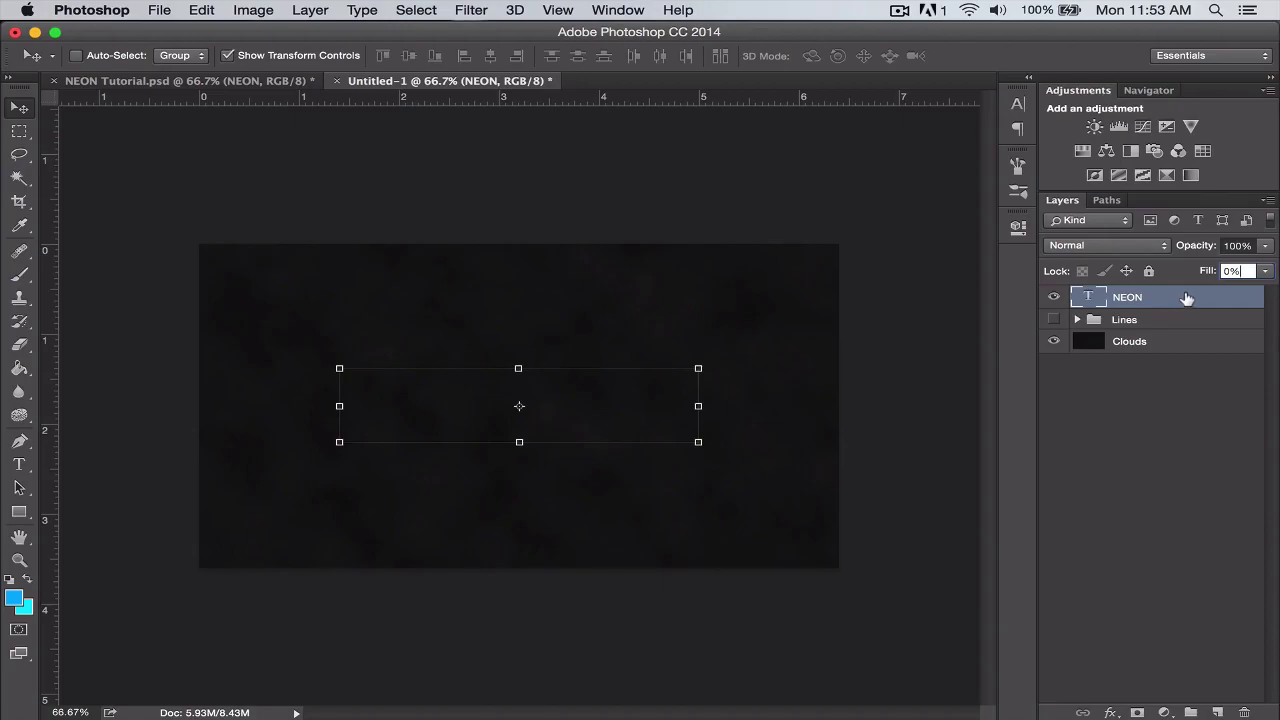
pyautogui.doubleClick(1172, 296)
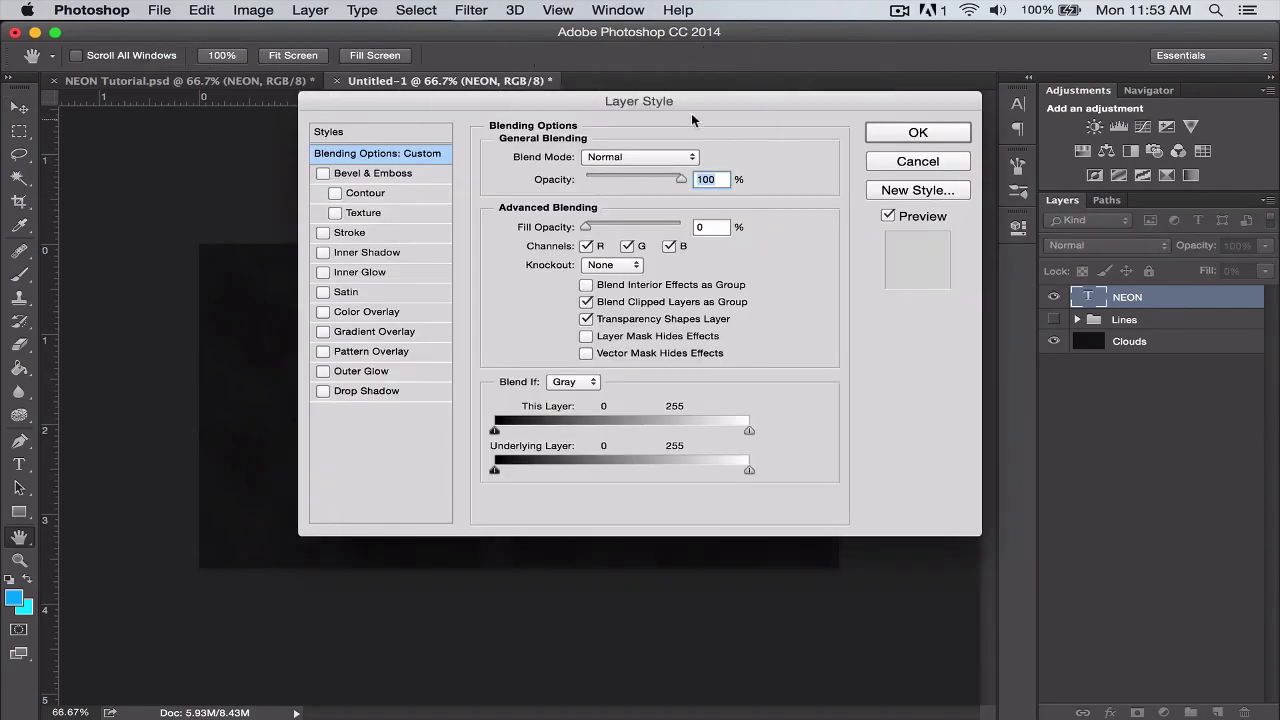
pyautogui.moveTo(692, 120); pyautogui.dragTo(914, 185)
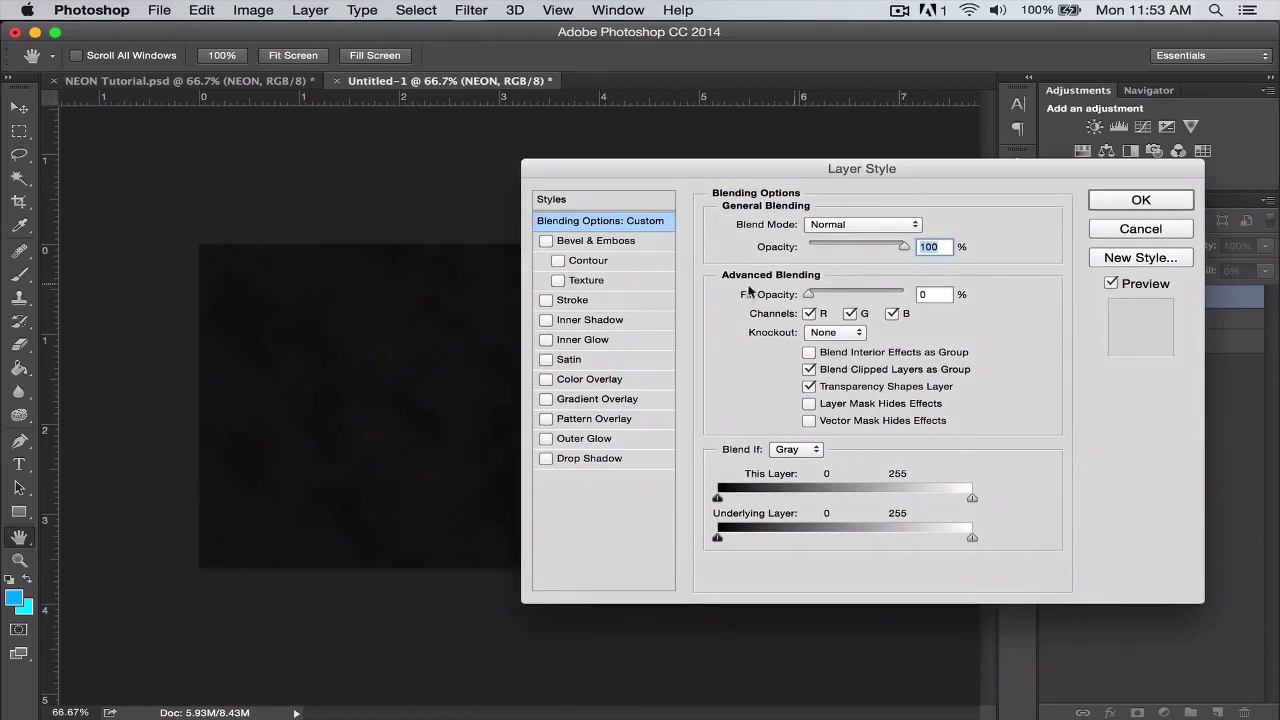
pyautogui.moveTo(622, 173)
pyautogui.mouseDown()
pyautogui.moveTo(1063, 200)
pyautogui.moveTo(942, 169)
pyautogui.moveTo(553, 200)
pyautogui.mouseUp()
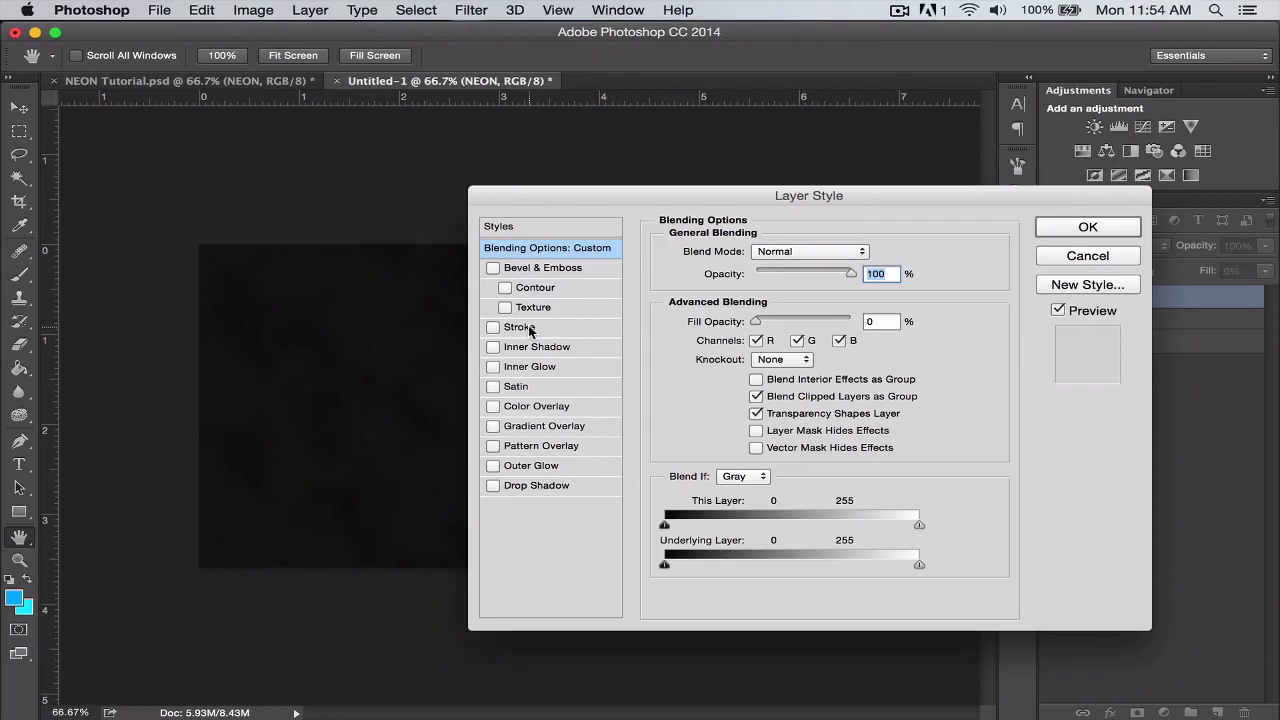
pyautogui.click(530, 328)
# Step: Give the NEON stroke a 2 px size and the cyan #00e4ff colour
pyautogui.write('2')
pyautogui.moveTo(877, 194); pyautogui.dragTo(744, 240)
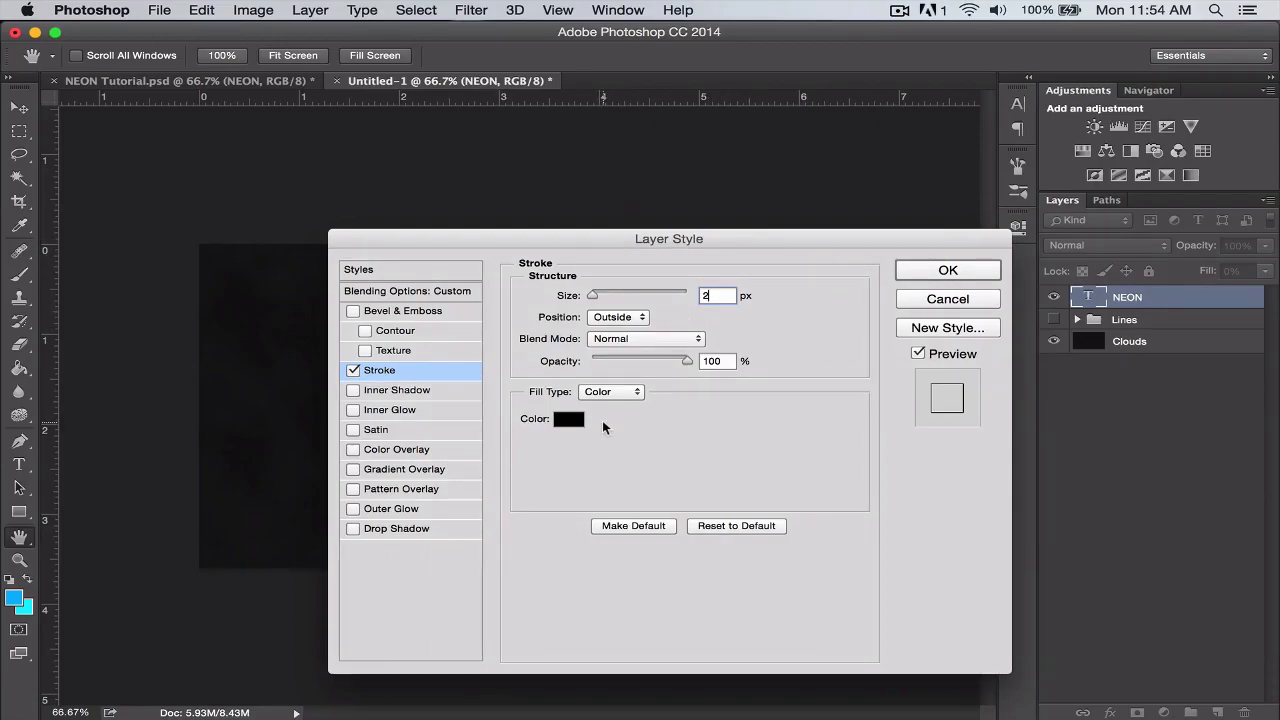
pyautogui.click(572, 424)
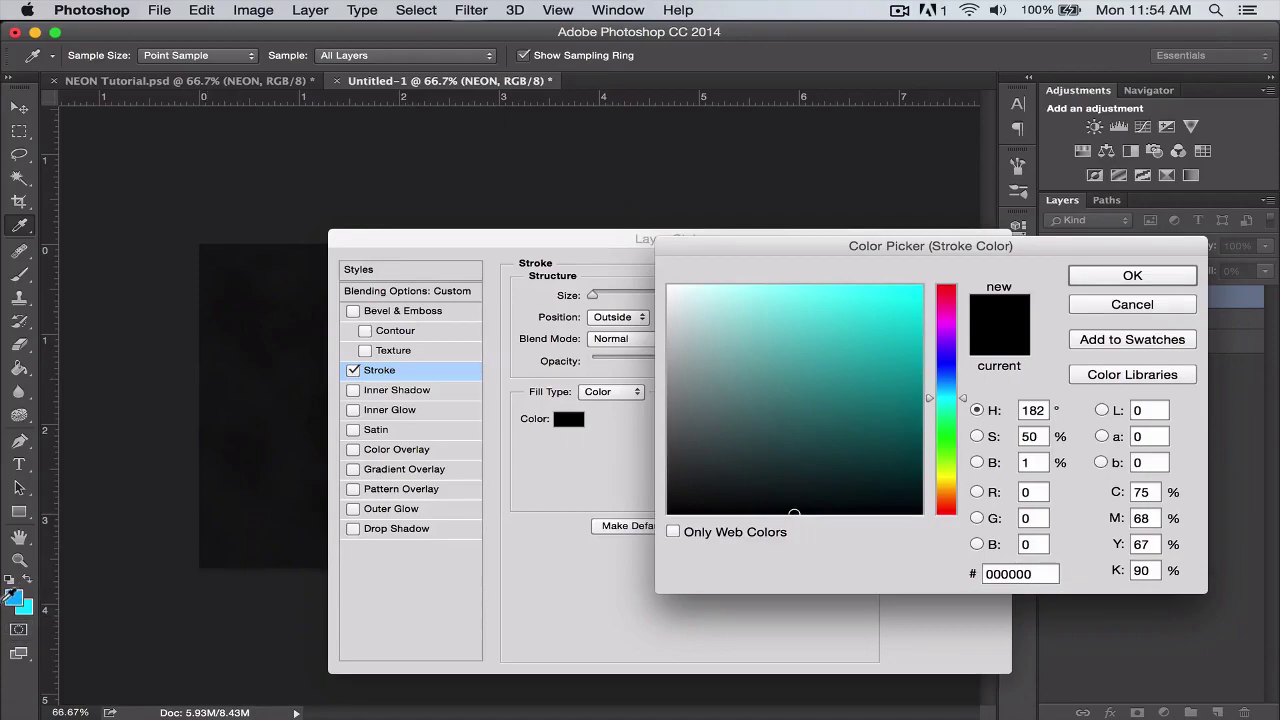
pyautogui.click(14, 599)
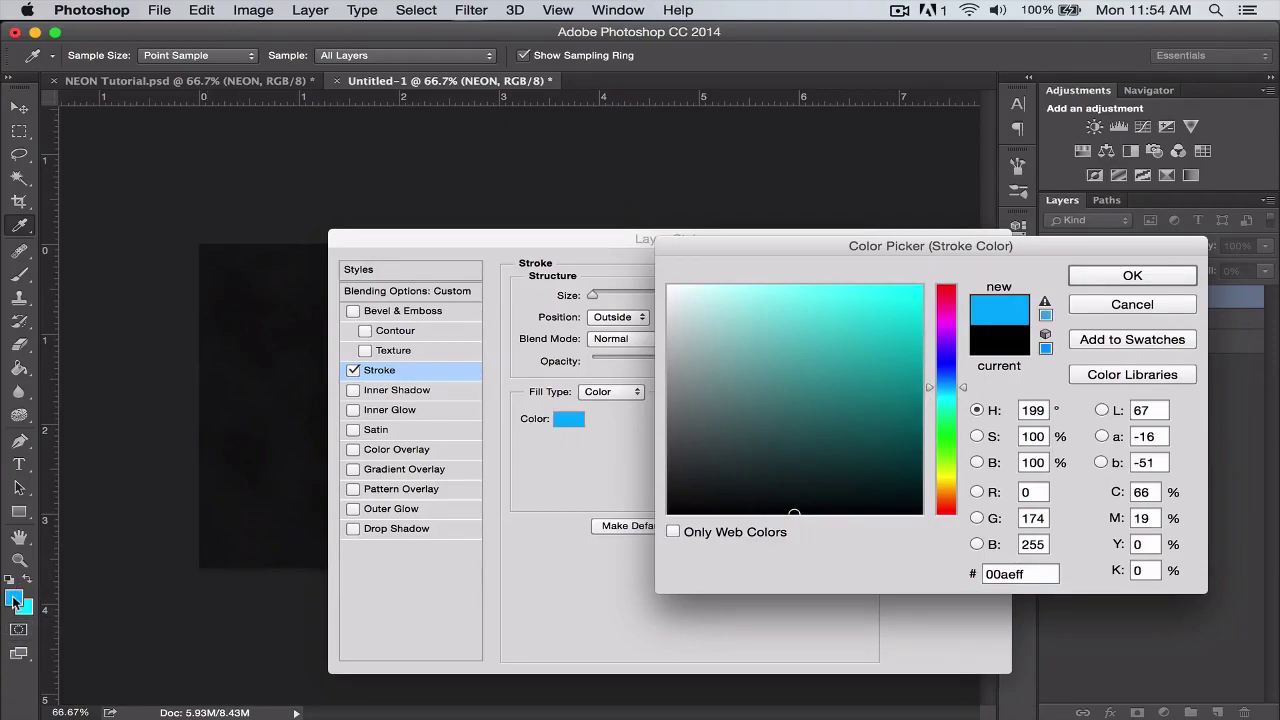
pyautogui.click(26, 609)
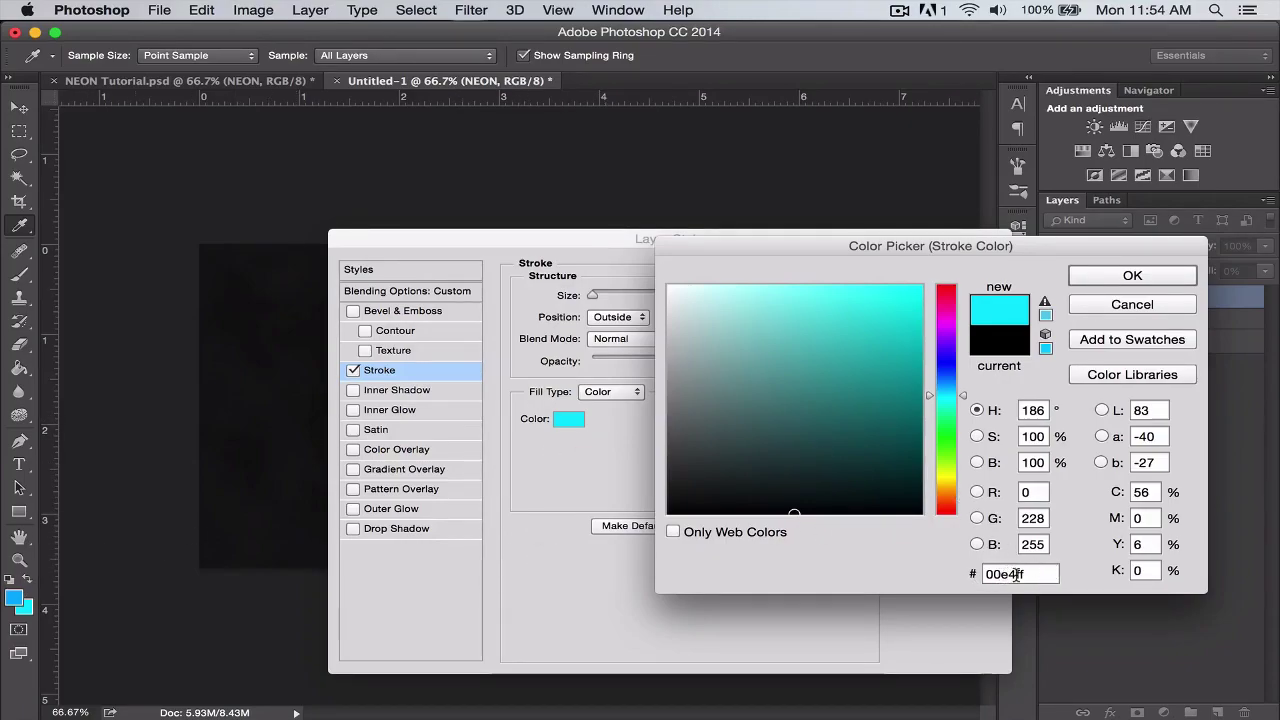
pyautogui.click(1120, 278)
pyautogui.moveTo(684, 240); pyautogui.dragTo(1103, 214)
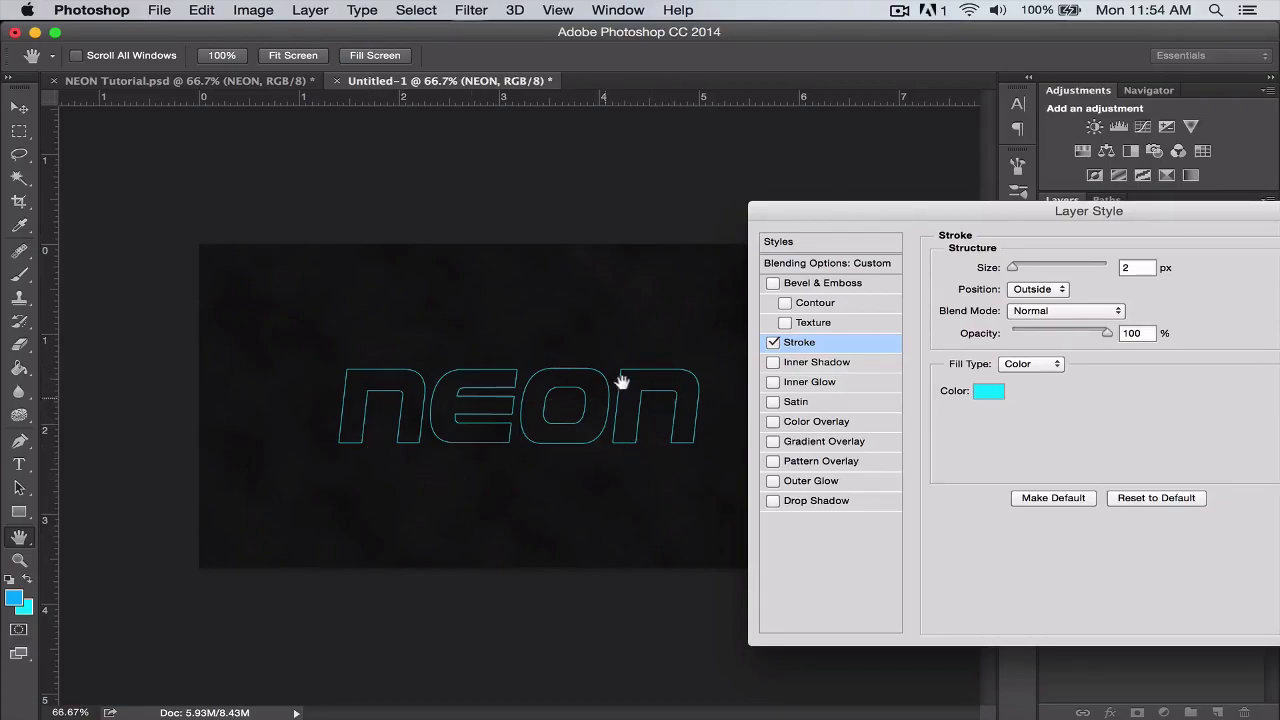
pyautogui.moveTo(847, 203); pyautogui.dragTo(795, 176)
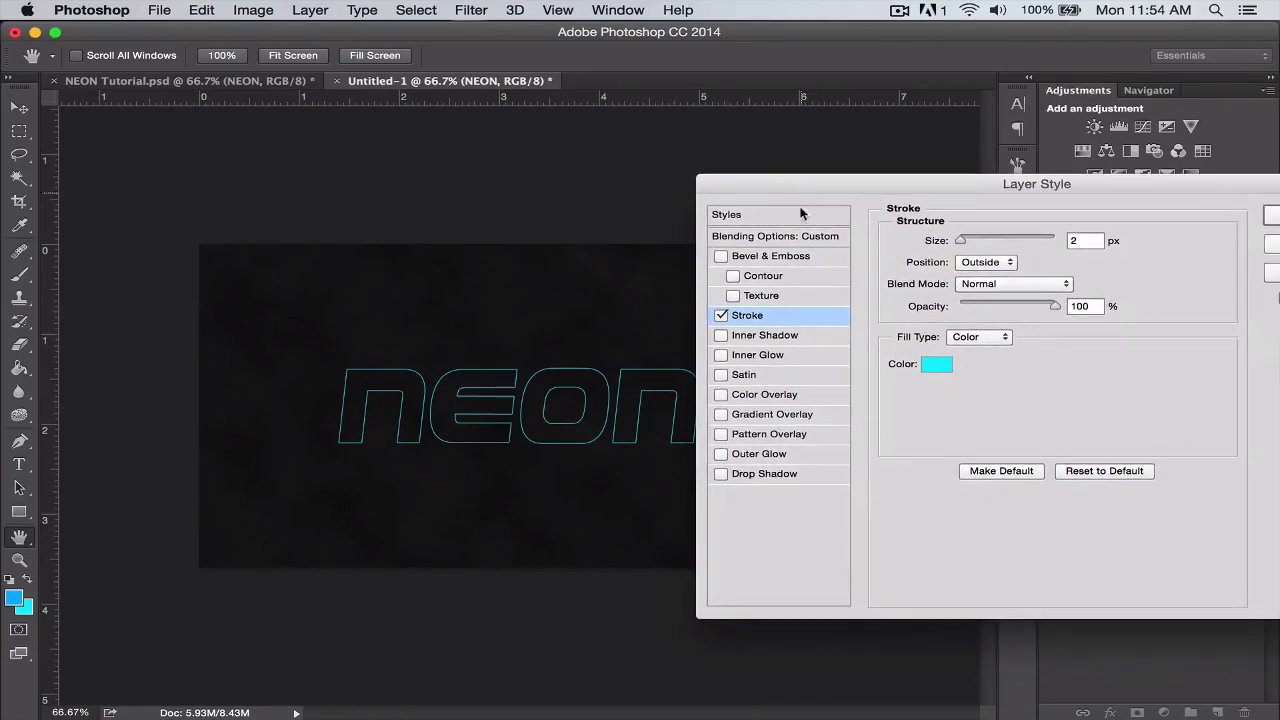
# Step: Add a blue #00aeff Screen outer glow at 50% opacity to the NEON text
pyautogui.click(751, 460)
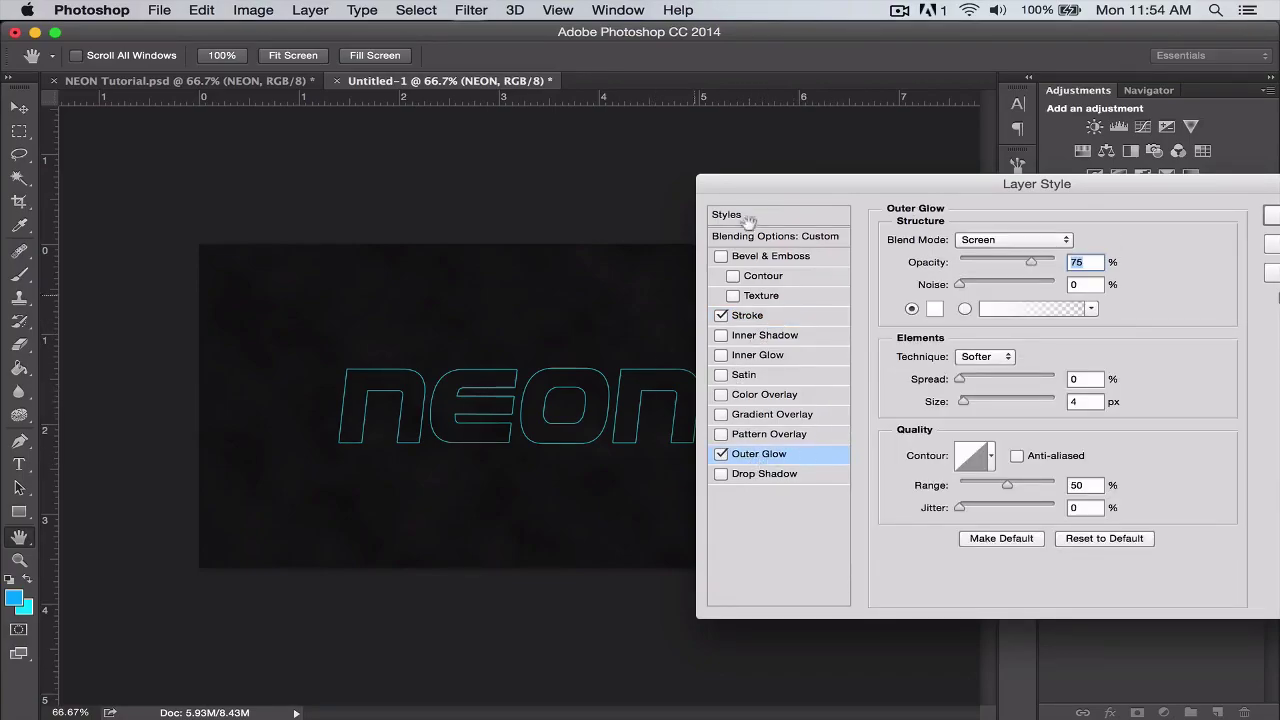
pyautogui.moveTo(789, 186); pyautogui.dragTo(693, 253)
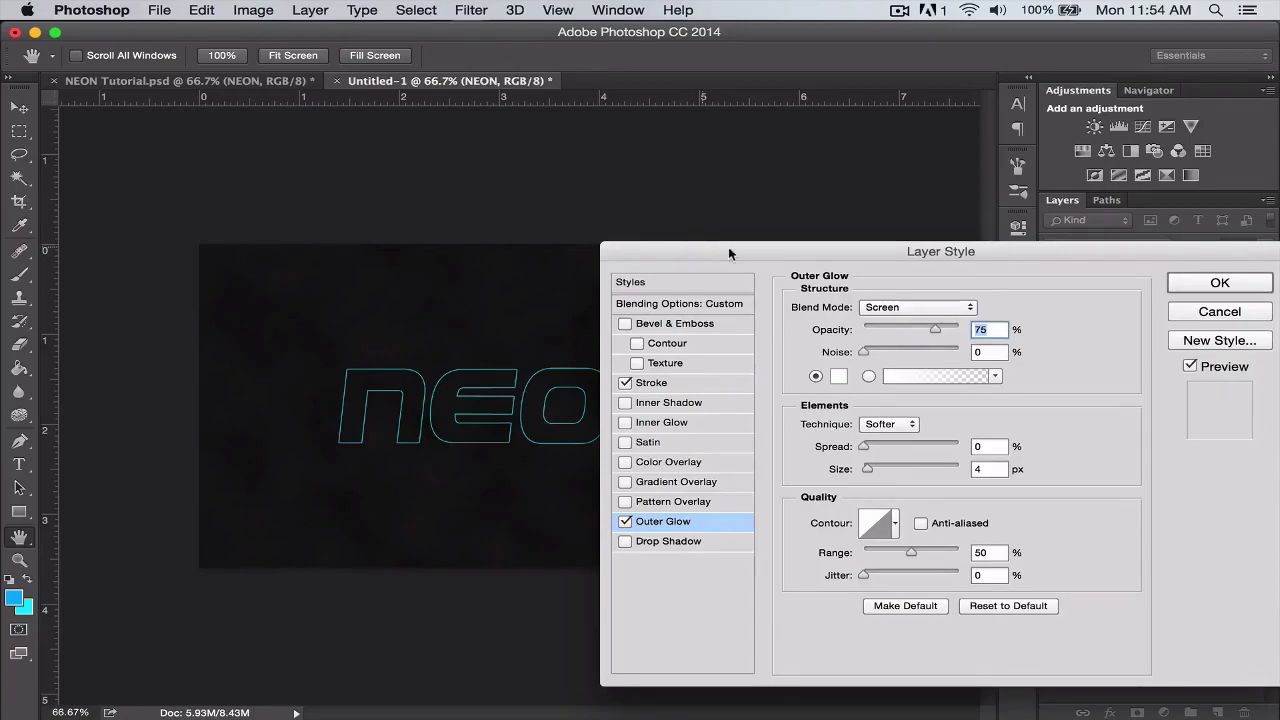
pyautogui.moveTo(768, 246); pyautogui.dragTo(692, 217)
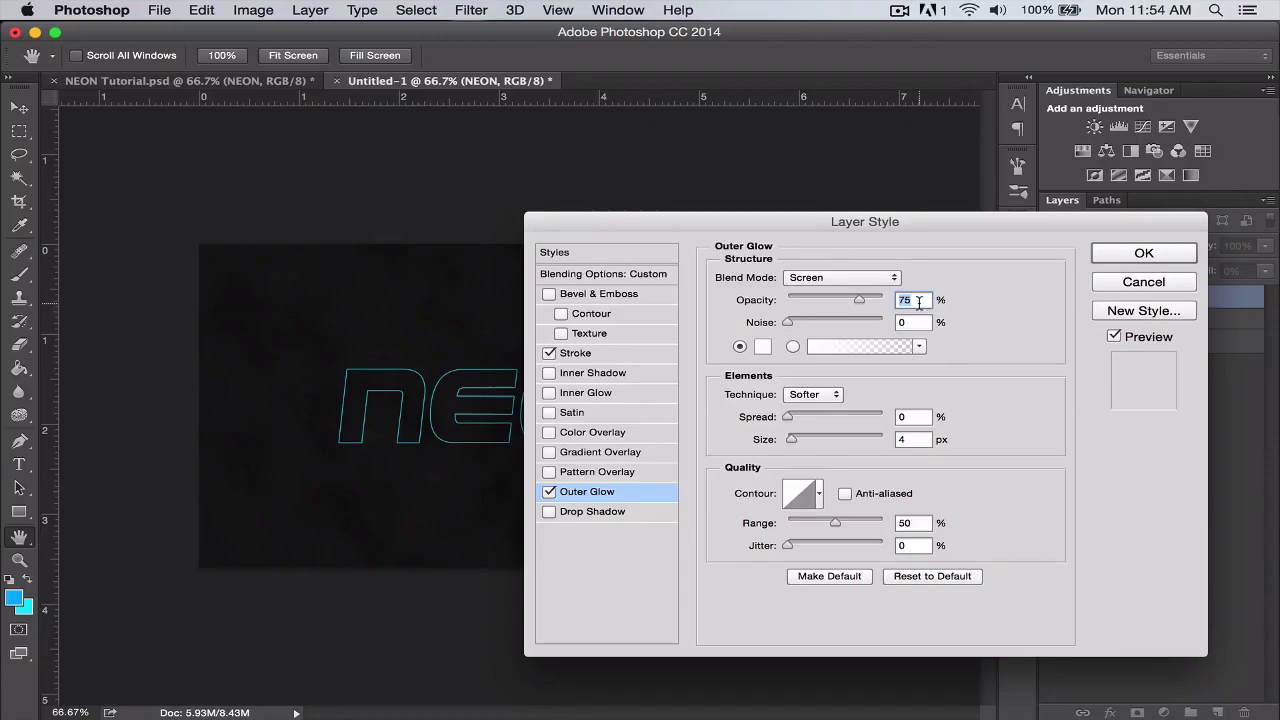
pyautogui.write('50')
pyautogui.click(760, 346)
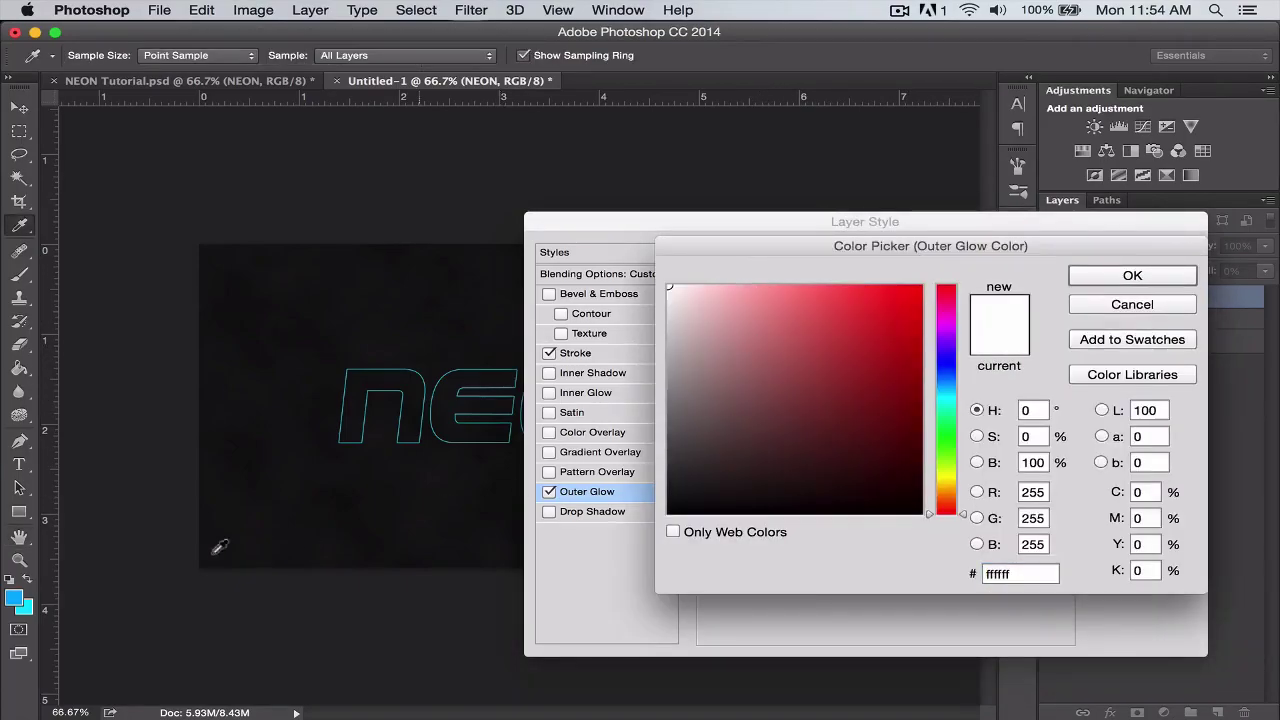
pyautogui.click(14, 596)
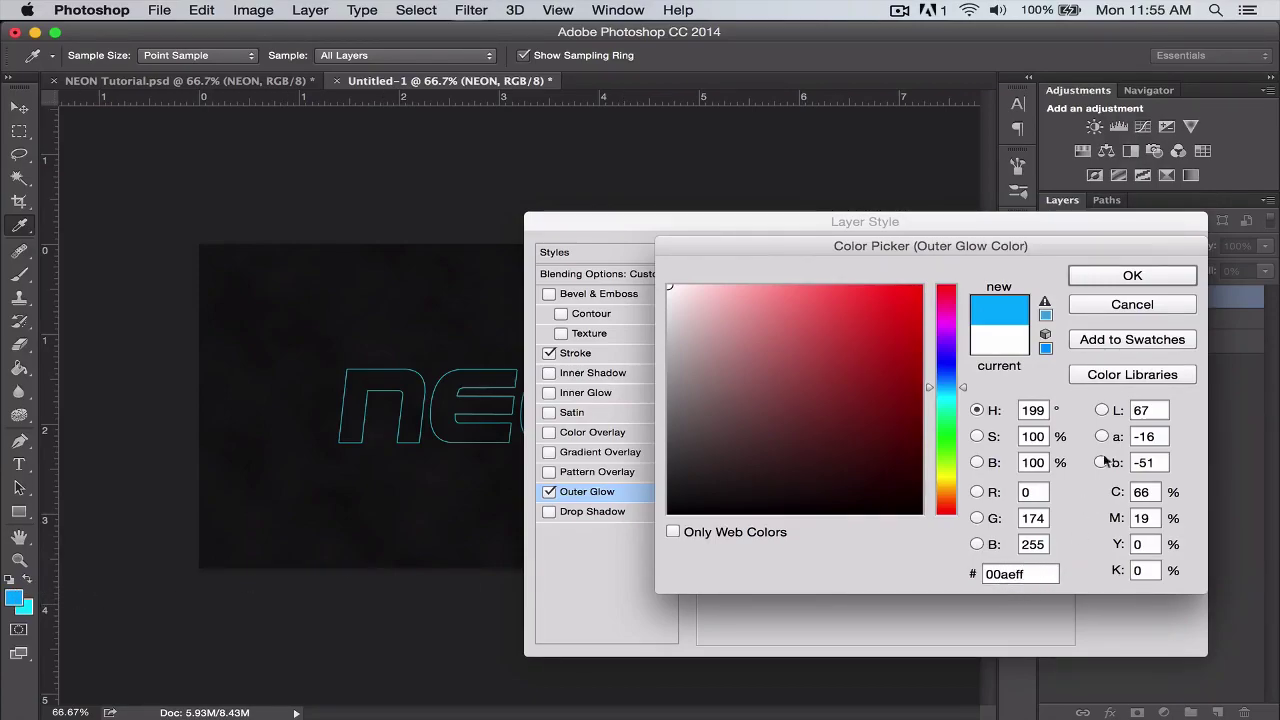
pyautogui.click(1130, 278)
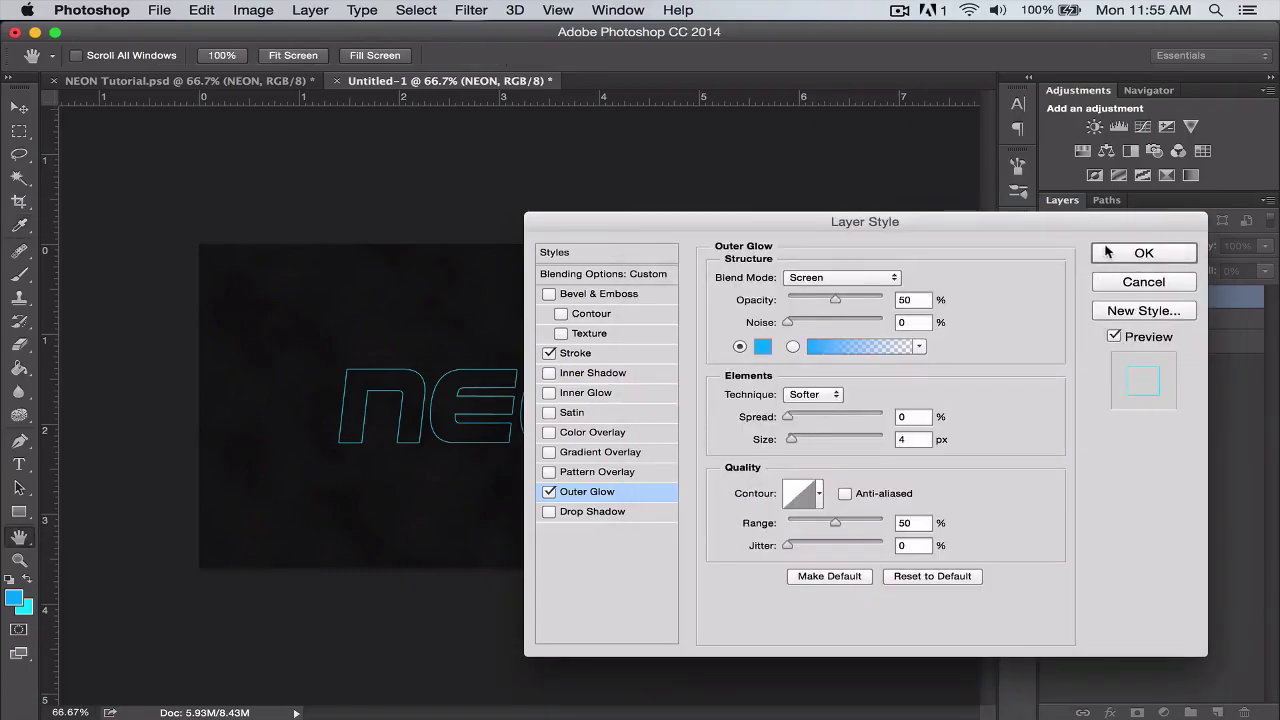
pyautogui.moveTo(1022, 228); pyautogui.dragTo(1079, 219)
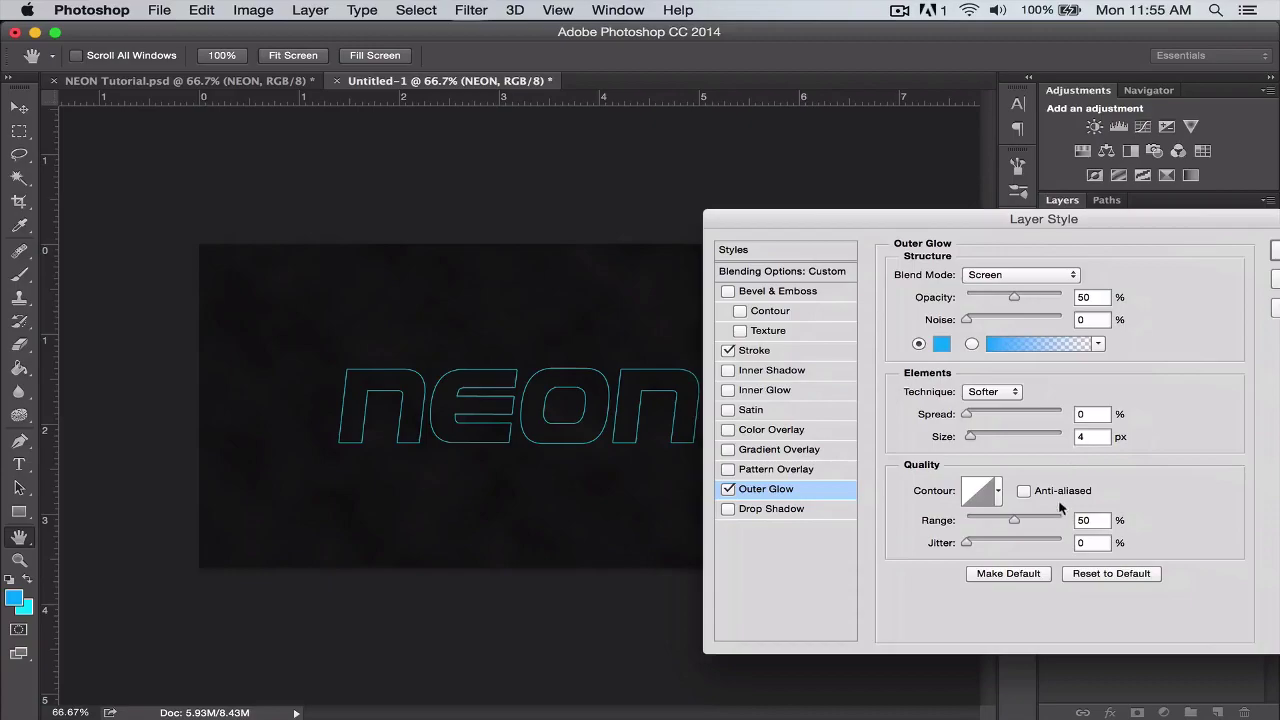
pyautogui.moveTo(1094, 437); pyautogui.dragTo(1008, 428)
# Step: Set the outer glow size to 15 px and enable Inner Glow for colour editing
pyautogui.write('12')
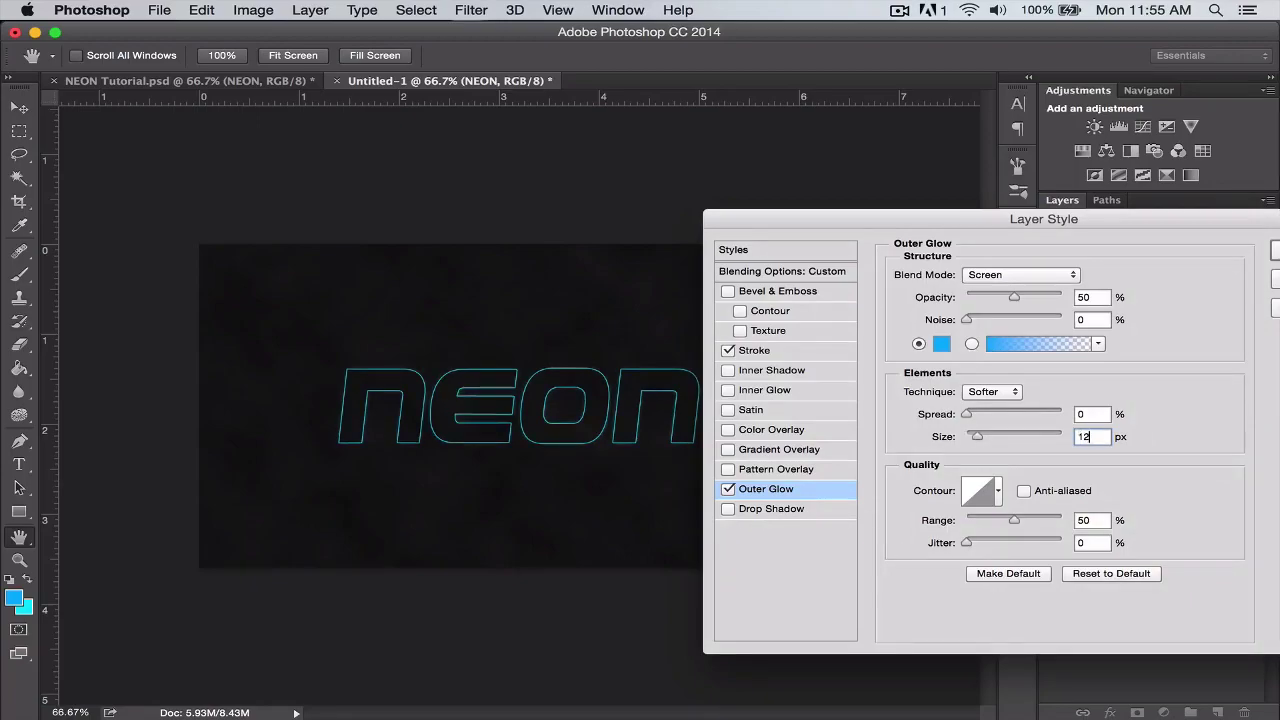
pyautogui.doubleClick(1083, 437)
pyautogui.write('15')
pyautogui.moveTo(1031, 214); pyautogui.dragTo(846, 233)
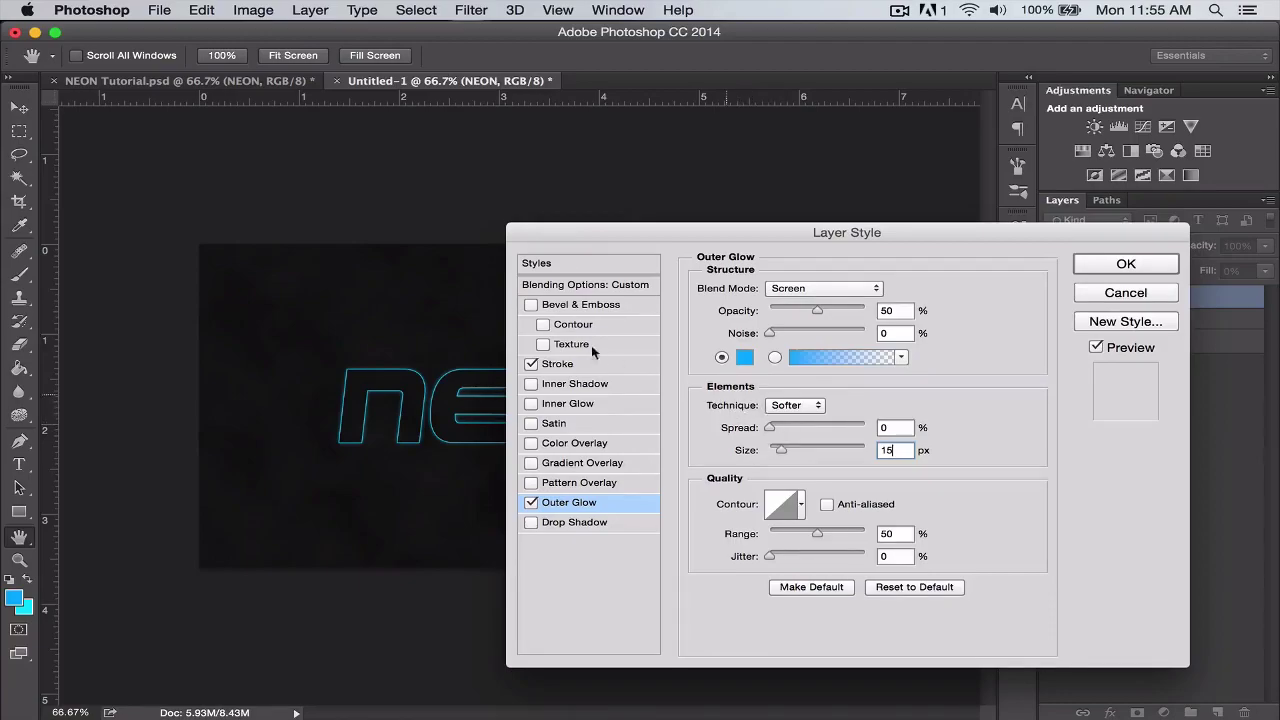
pyautogui.moveTo(696, 227); pyautogui.dragTo(664, 200)
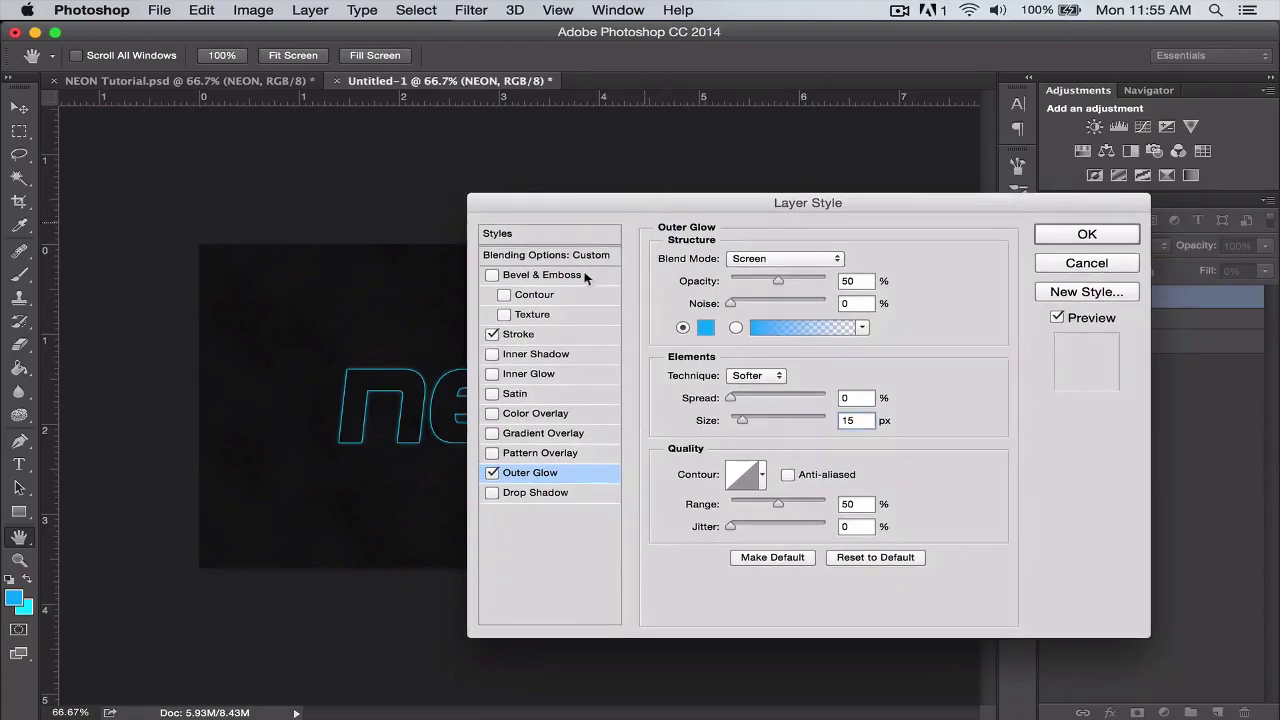
pyautogui.click(531, 374)
pyautogui.click(705, 328)
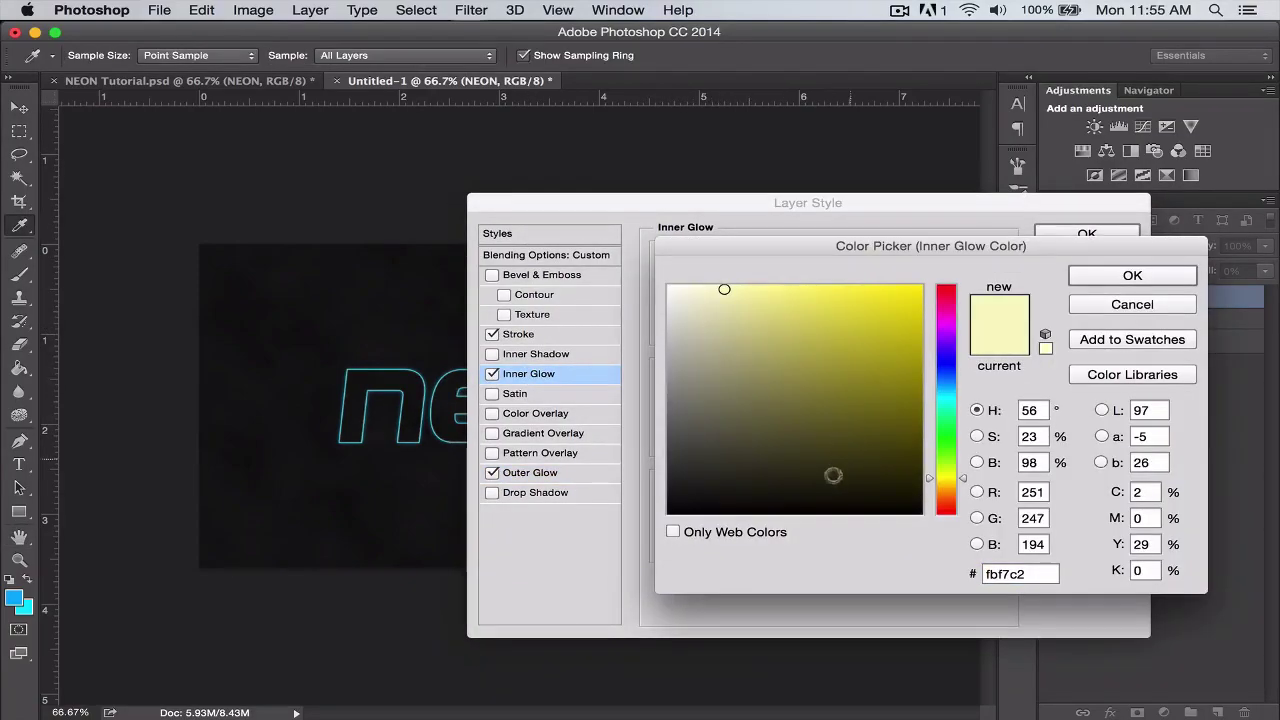
# Step: Give the inner glow colour #00aeff, size 10 px and 50% opacity, then apply the layer style
pyautogui.click(14, 598)
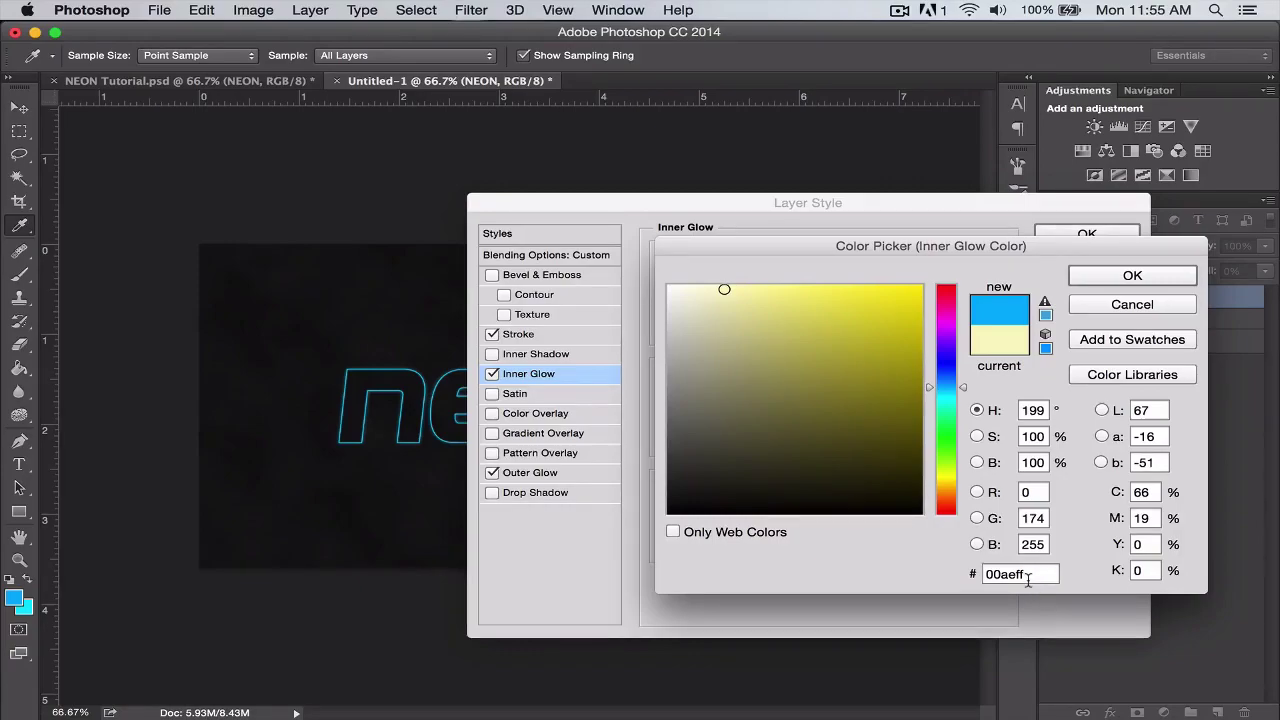
pyautogui.click(1126, 283)
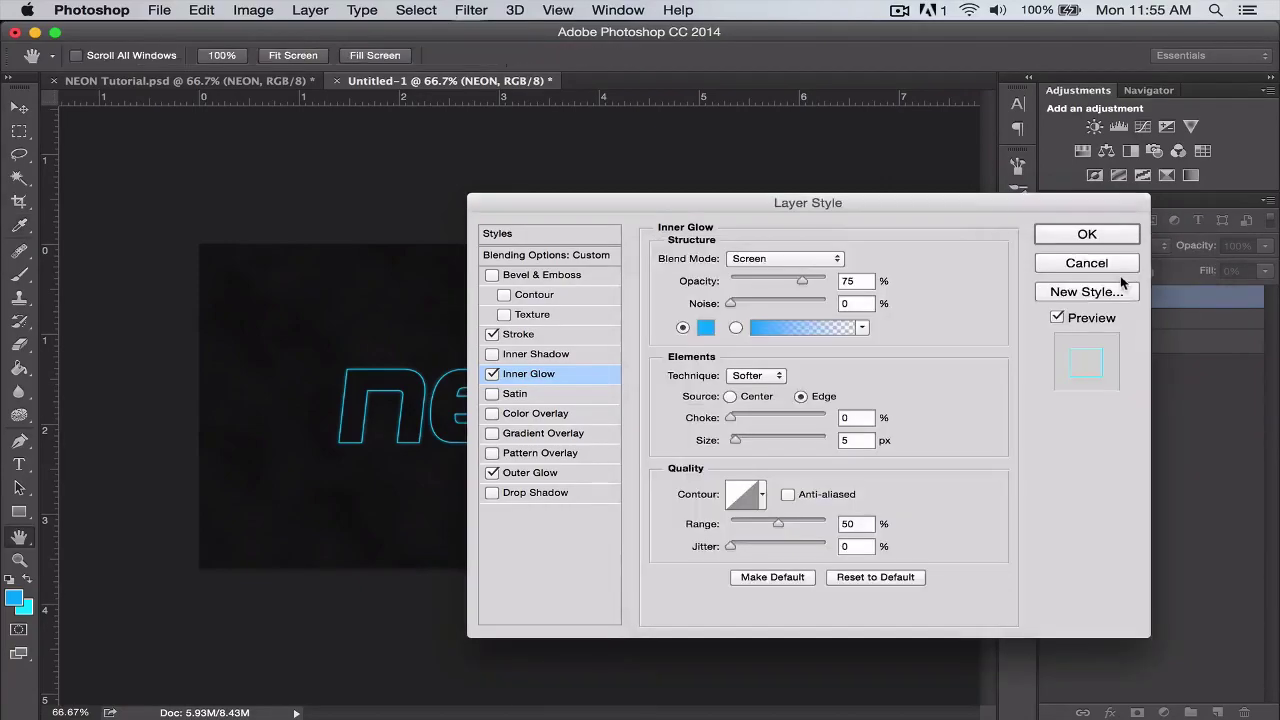
pyautogui.doubleClick(850, 440)
pyautogui.write('10')
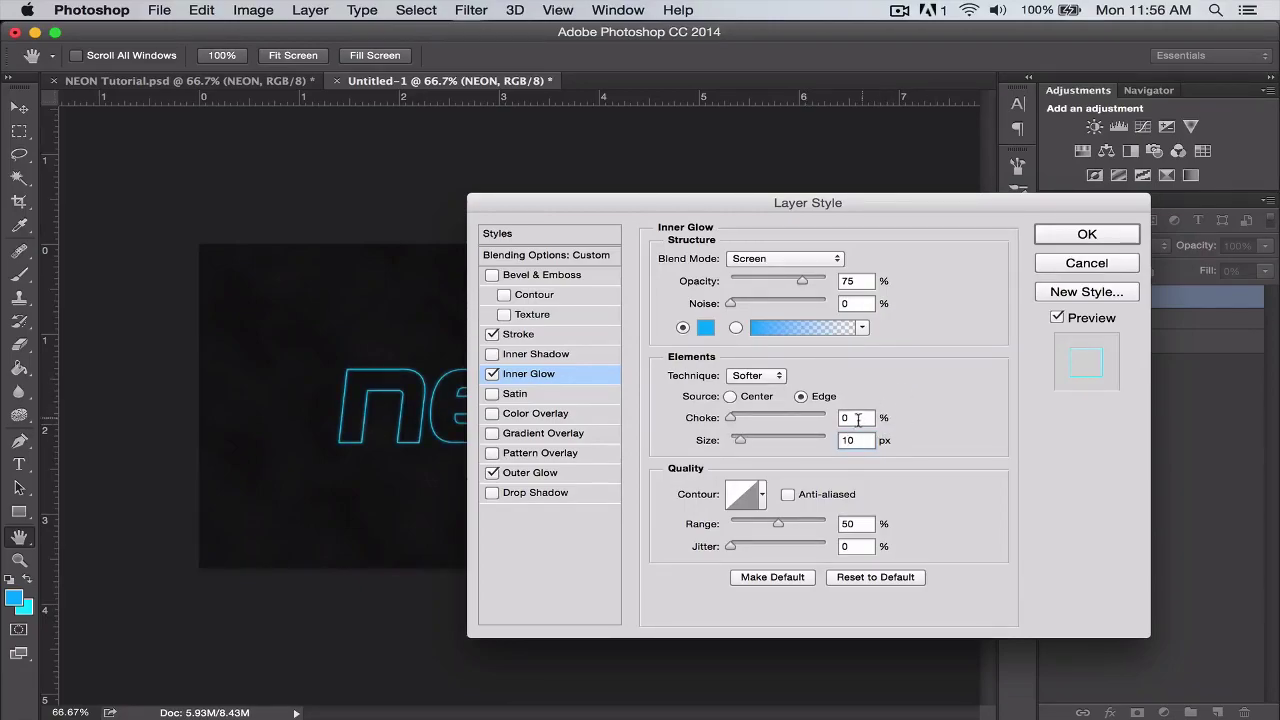
pyautogui.doubleClick(850, 440)
pyautogui.doubleClick(855, 281)
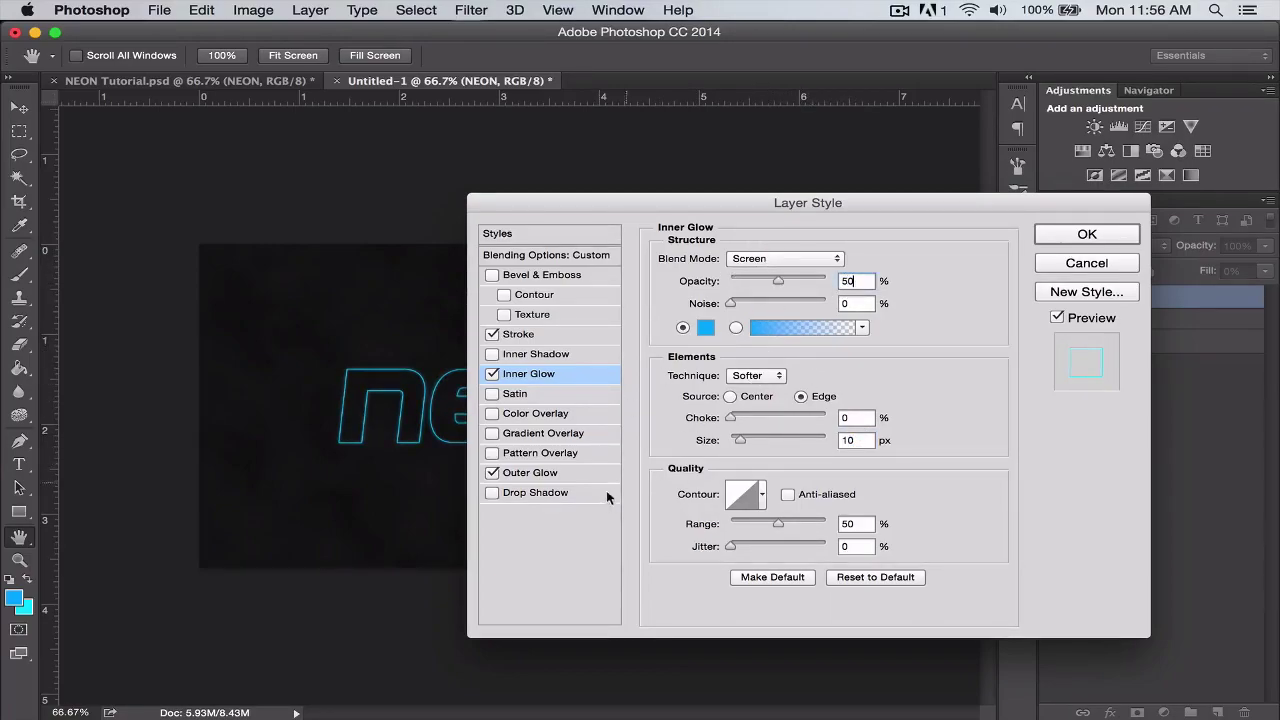
pyautogui.click(562, 472)
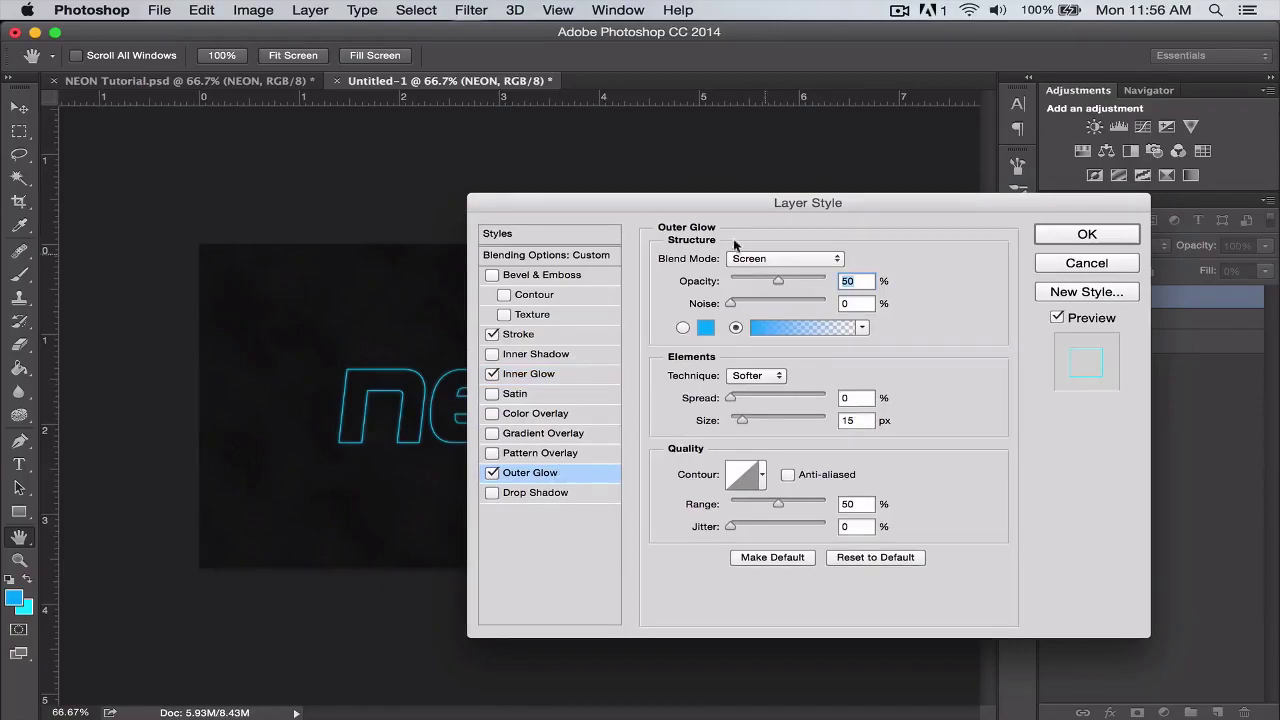
pyautogui.moveTo(654, 209); pyautogui.dragTo(499, 340)
pyautogui.click(909, 359)
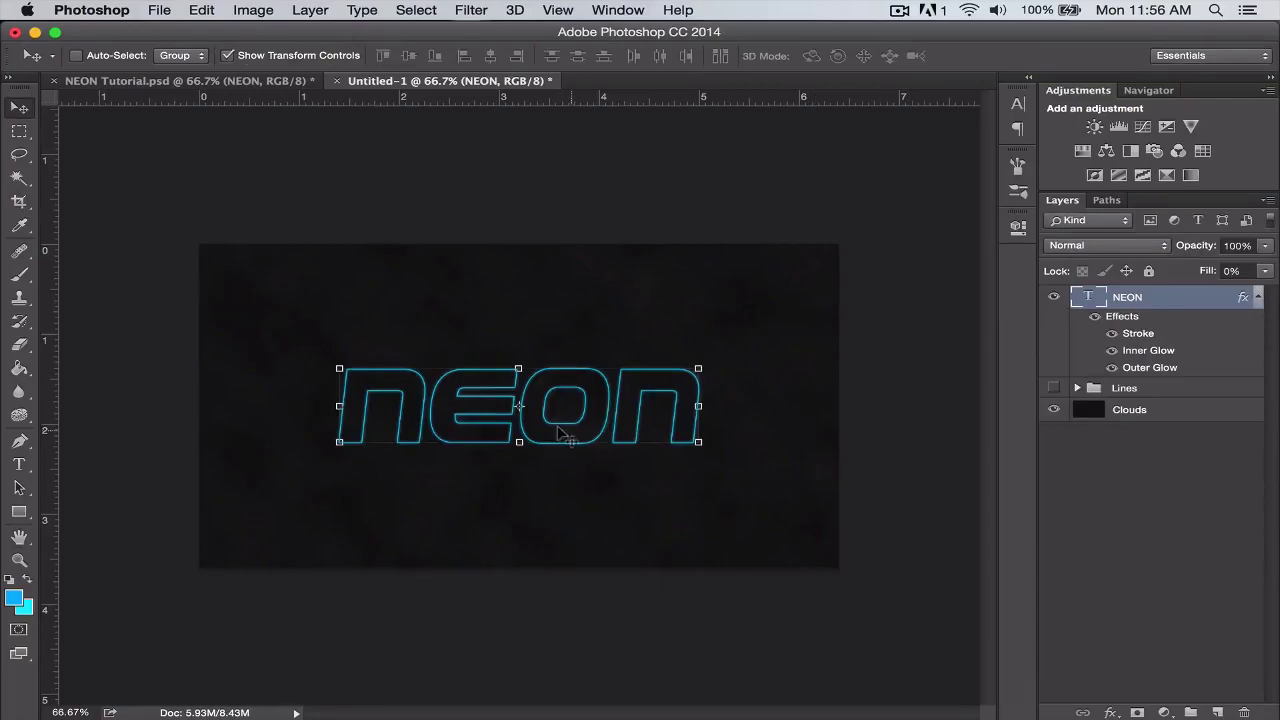
# Step: Inspect the glowing text at 100% zoom, return to 66.7%, and collapse NEON's effects list
pyautogui.click(19, 560)
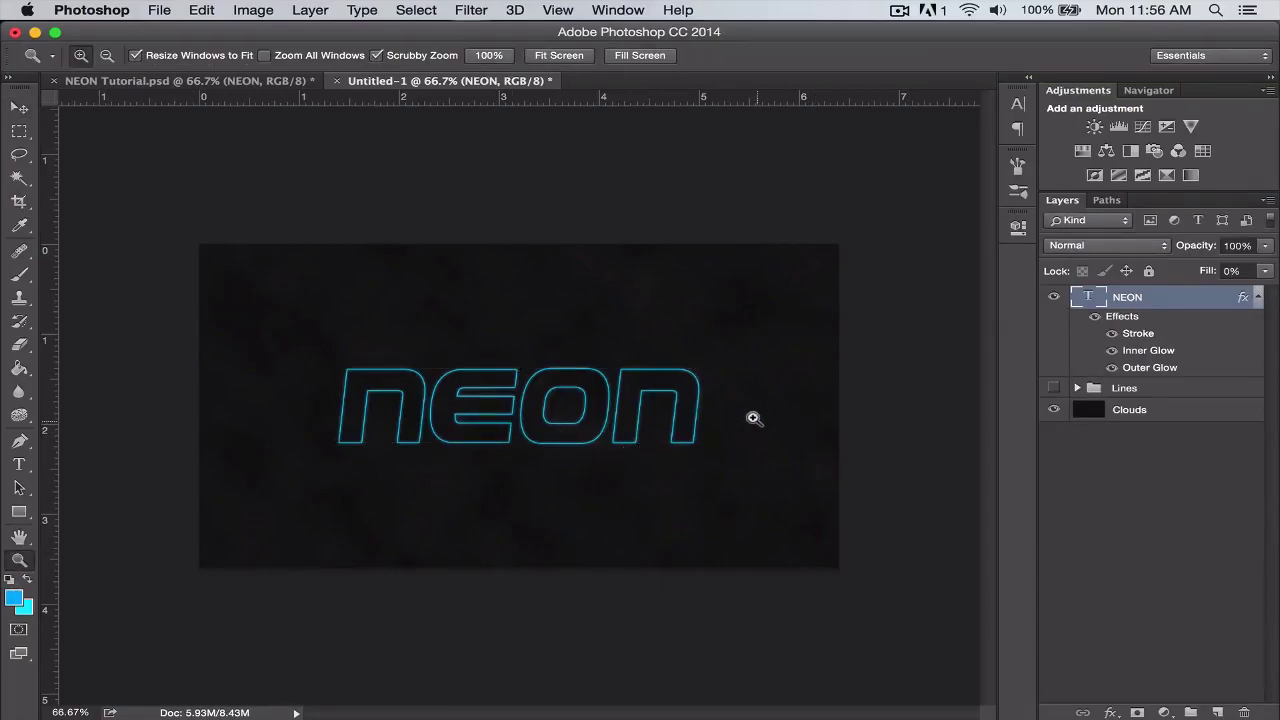
pyautogui.click(443, 414)
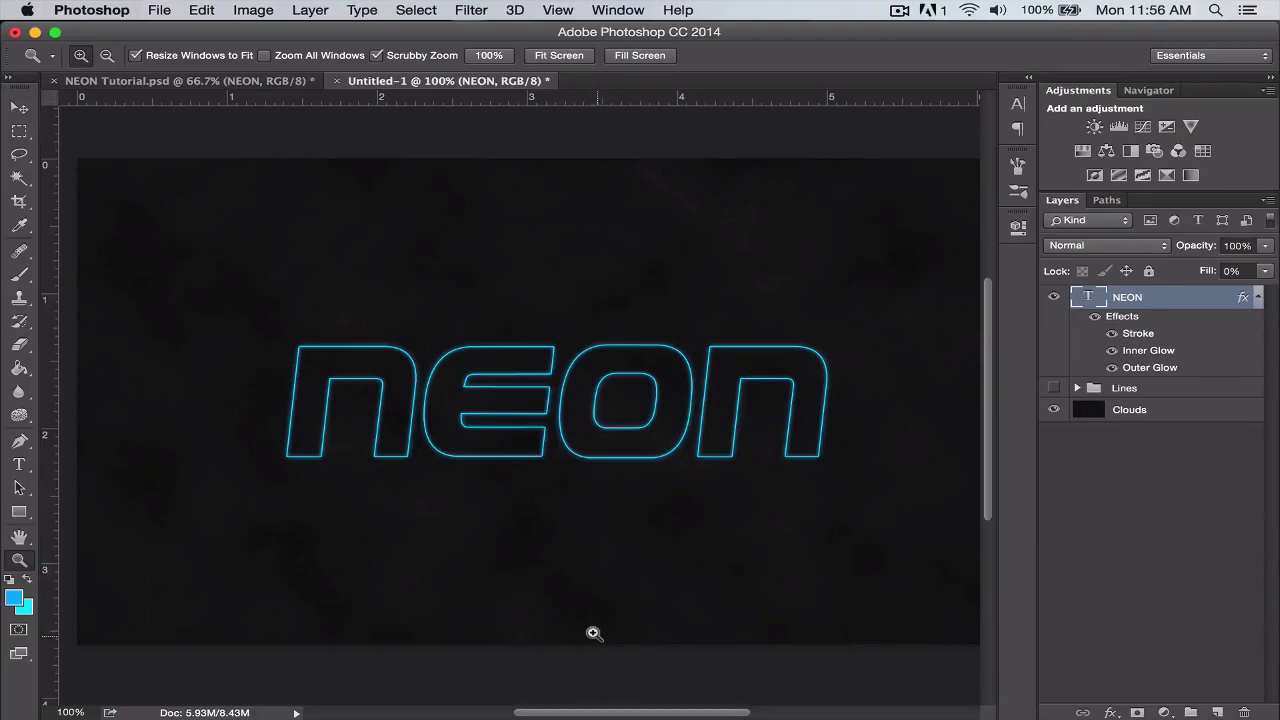
pyautogui.hscroll(3, 545, 712)
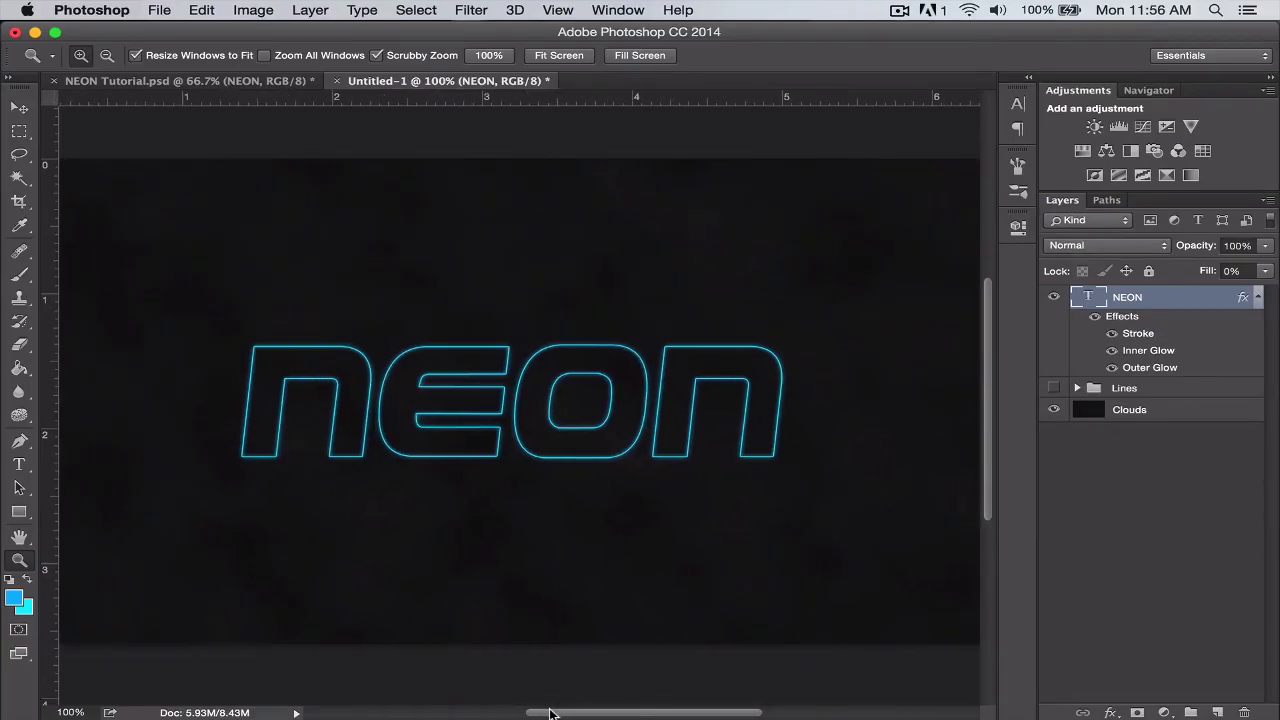
pyautogui.keyDown('alt'); pyautogui.click(529, 673); pyautogui.keyUp('alt')
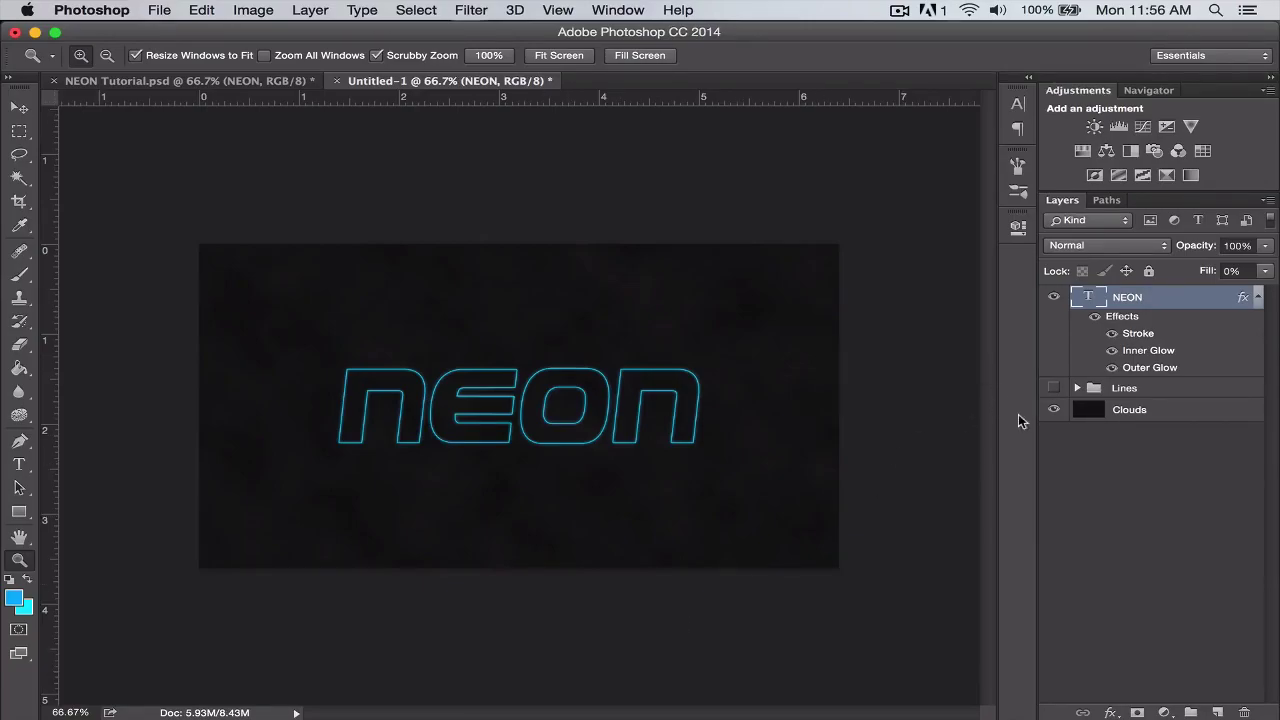
pyautogui.click(1256, 298)
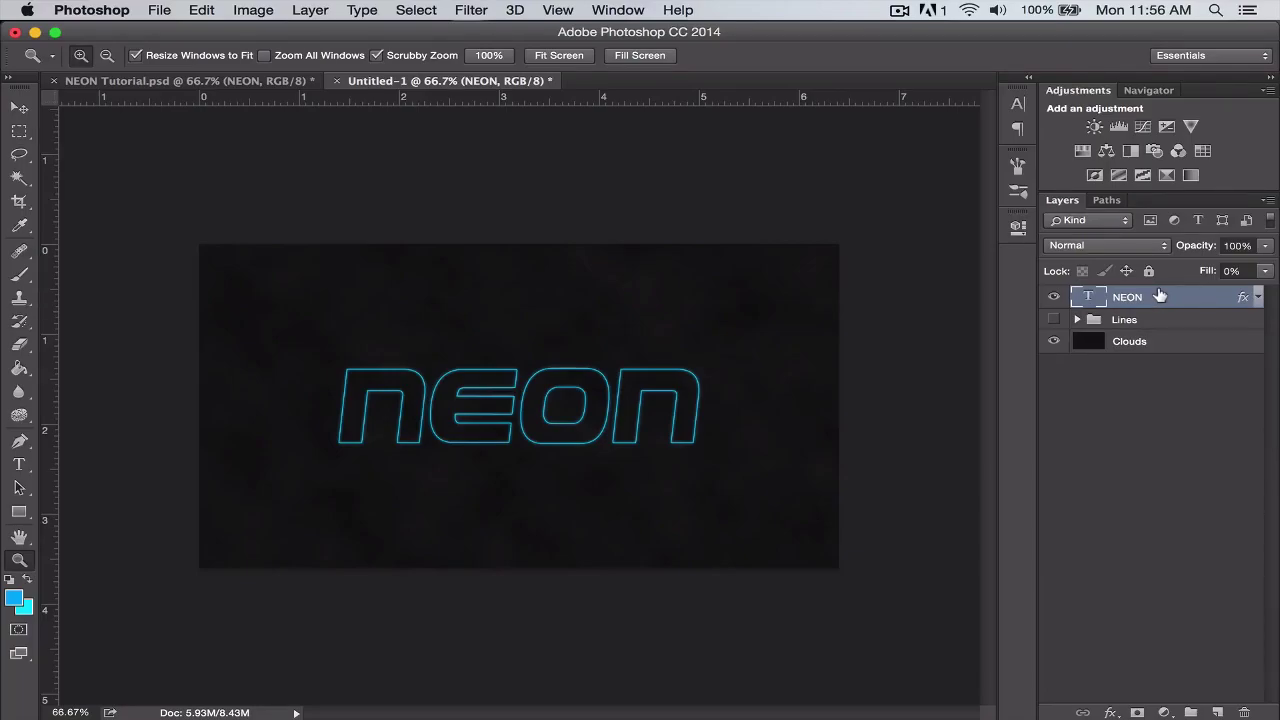
# Step: Duplicate NEON, rasterize the copy via Smart Object, and place it below NEON
pyautogui.press('super+j')
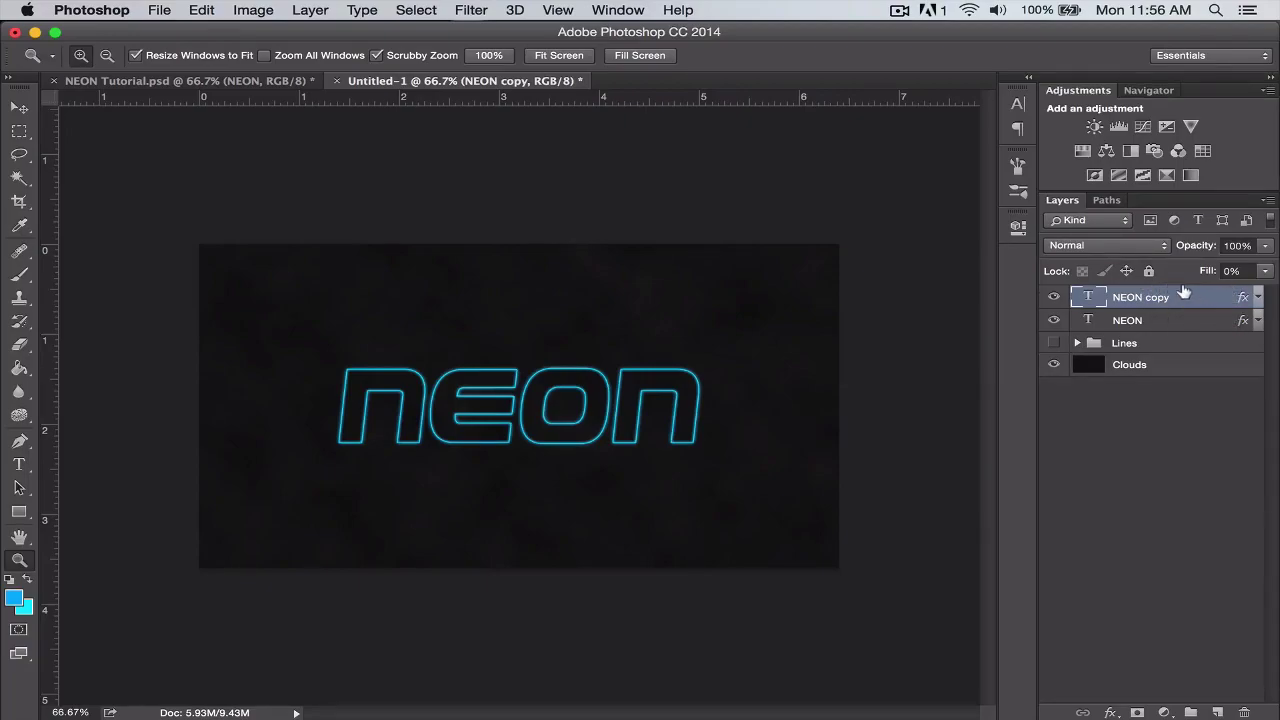
pyautogui.rightClick(1188, 298)
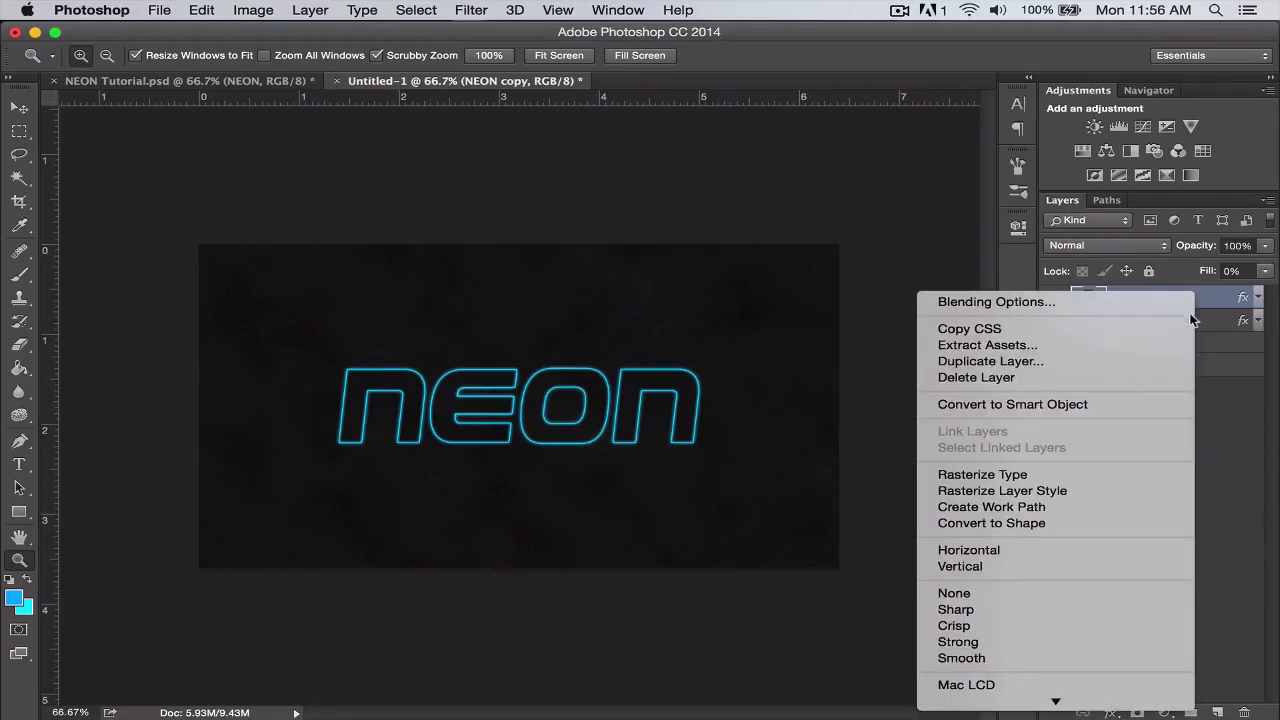
pyautogui.click(1088, 404)
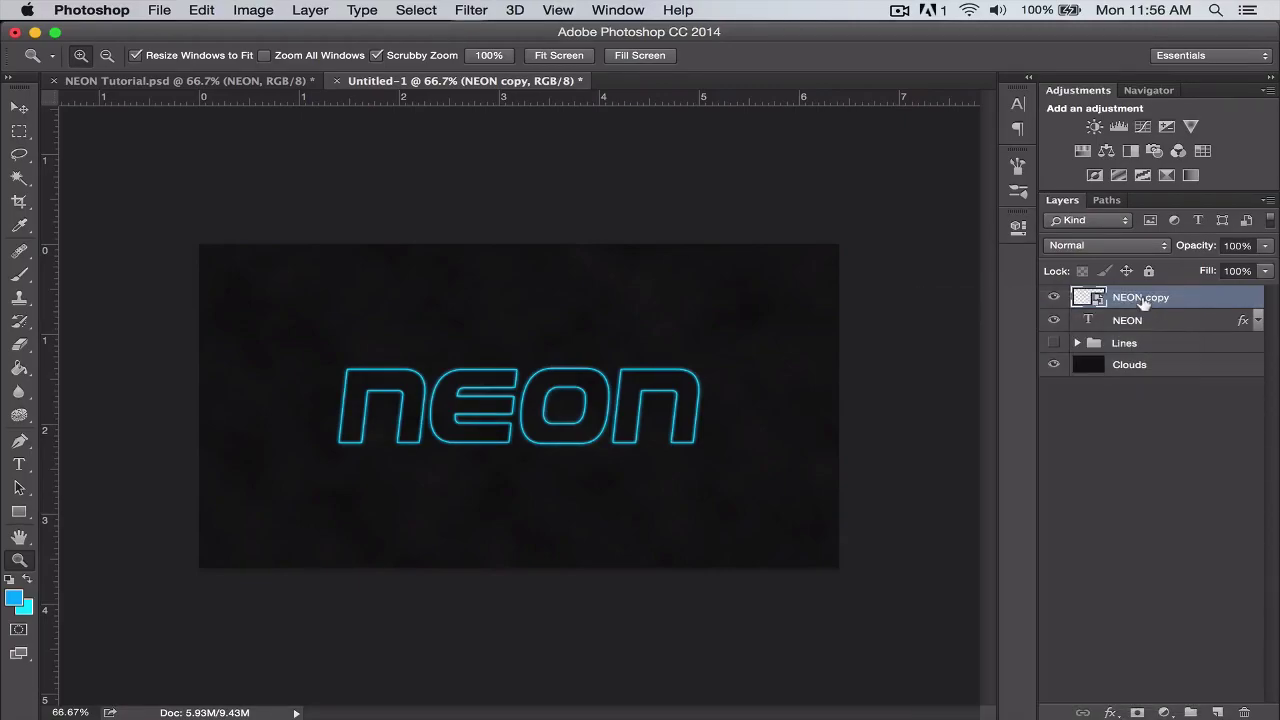
pyautogui.rightClick(1144, 300)
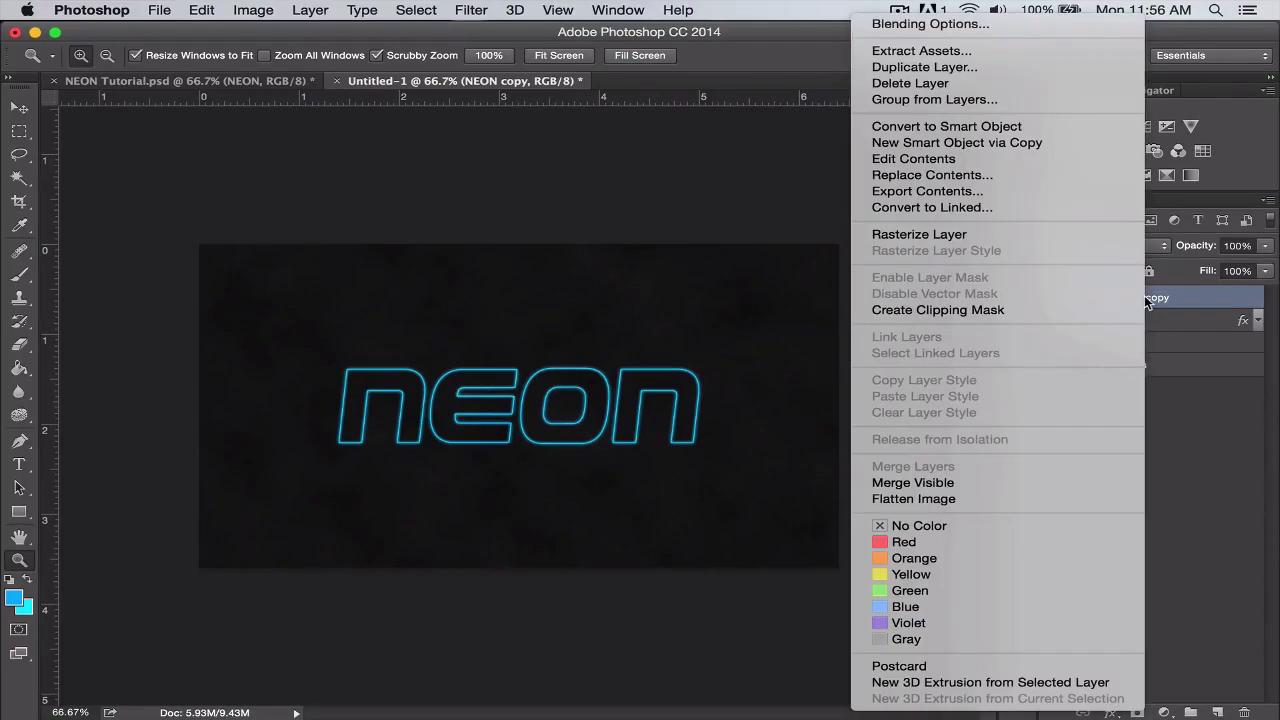
pyautogui.click(955, 235)
pyautogui.moveTo(1171, 296); pyautogui.dragTo(1172, 325)
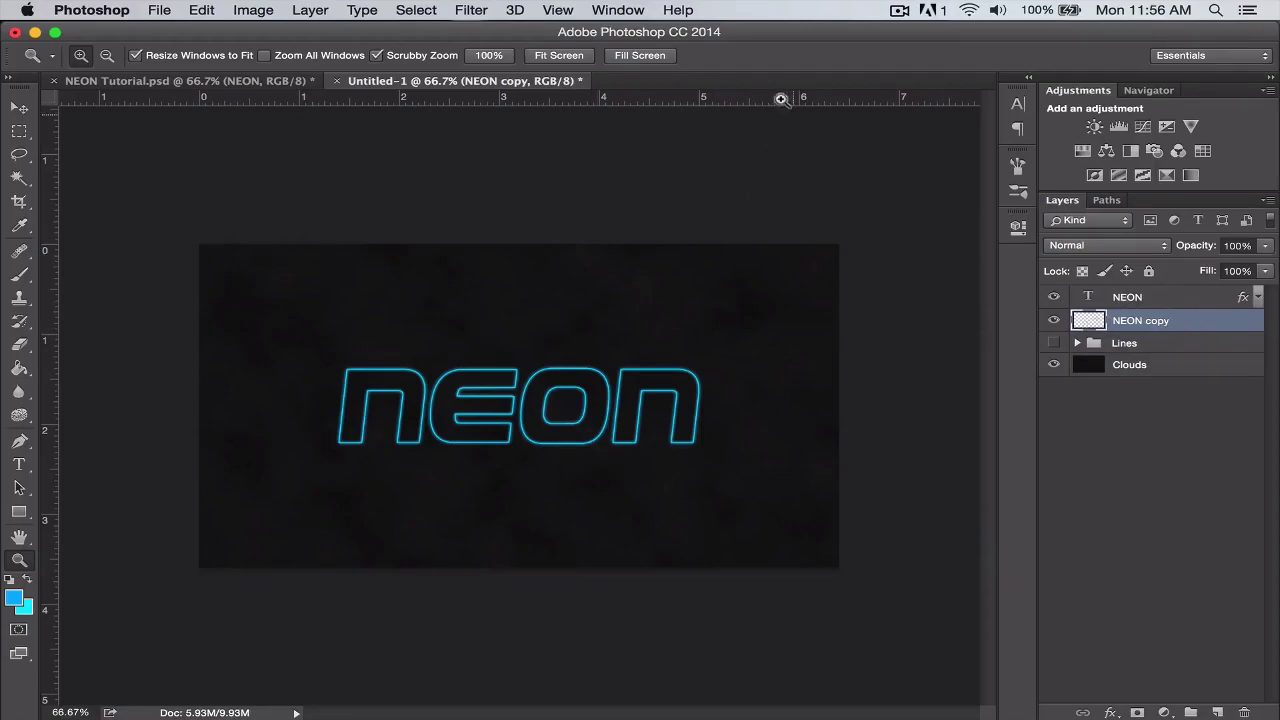
# Step: Apply a Motion Blur to the NEON copy layer at 0° angle and 50 pixels distance
pyautogui.click(472, 10)
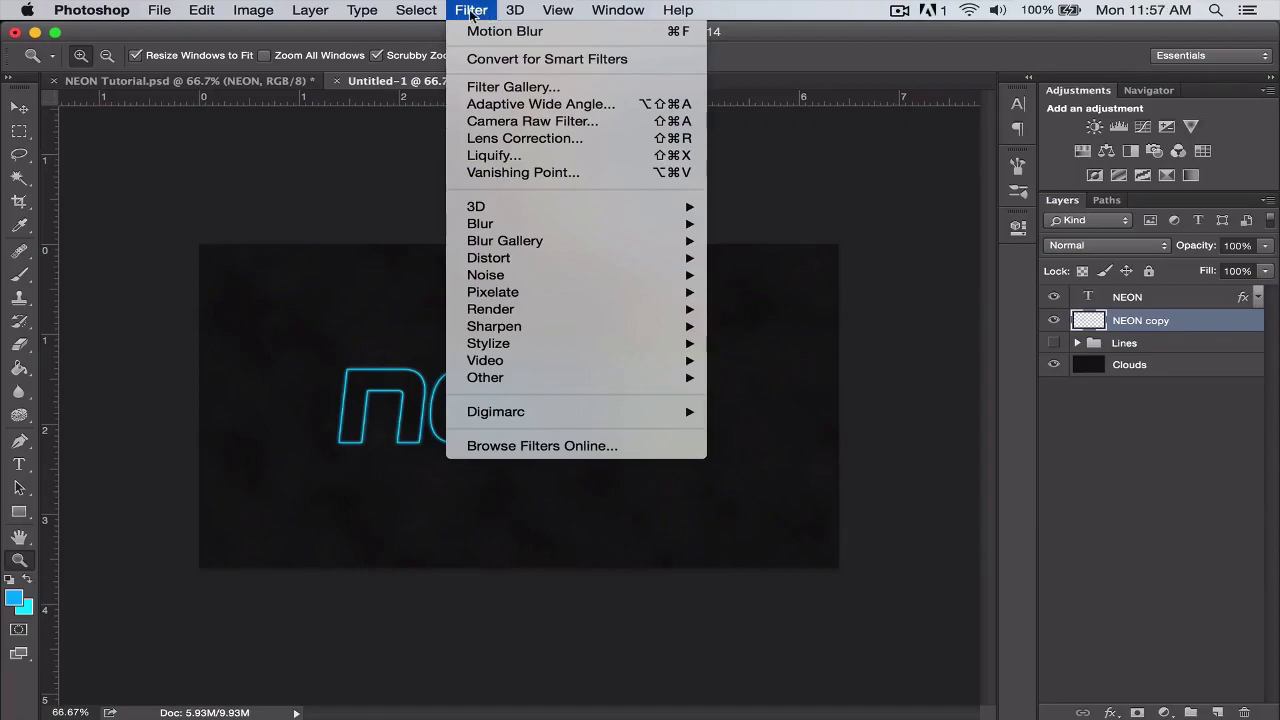
pyautogui.moveTo(537, 226)
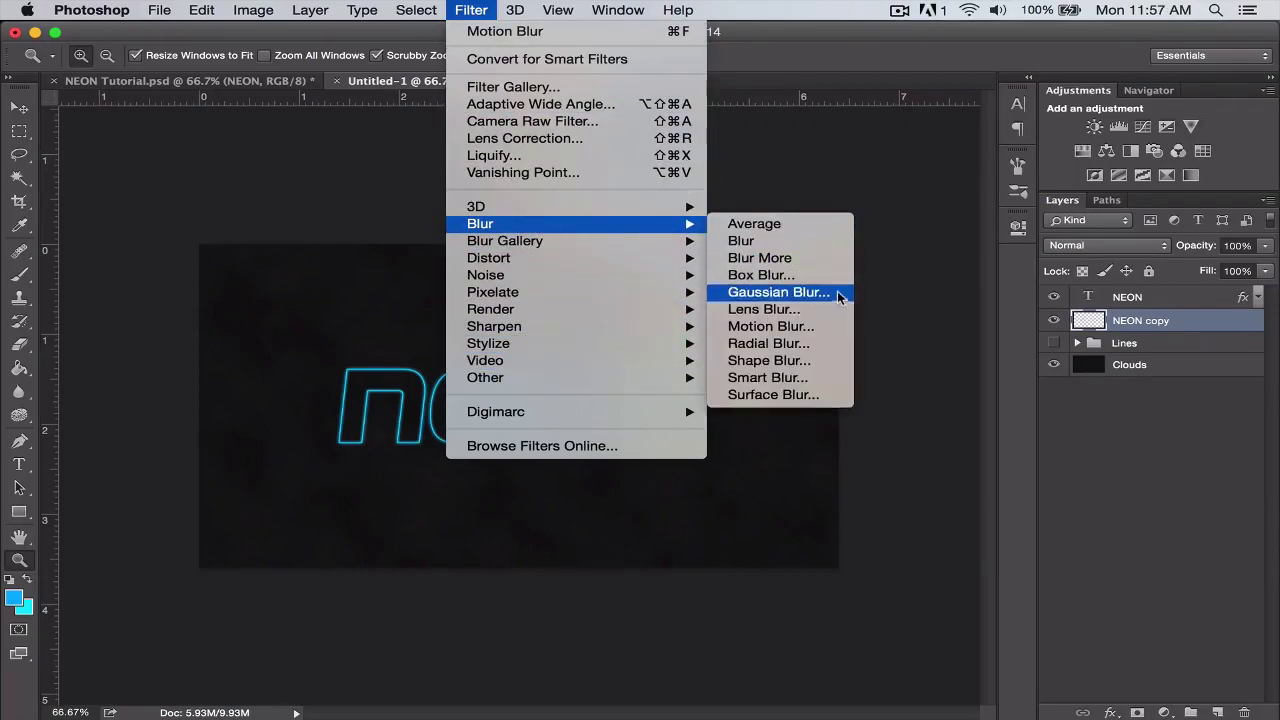
pyautogui.click(808, 326)
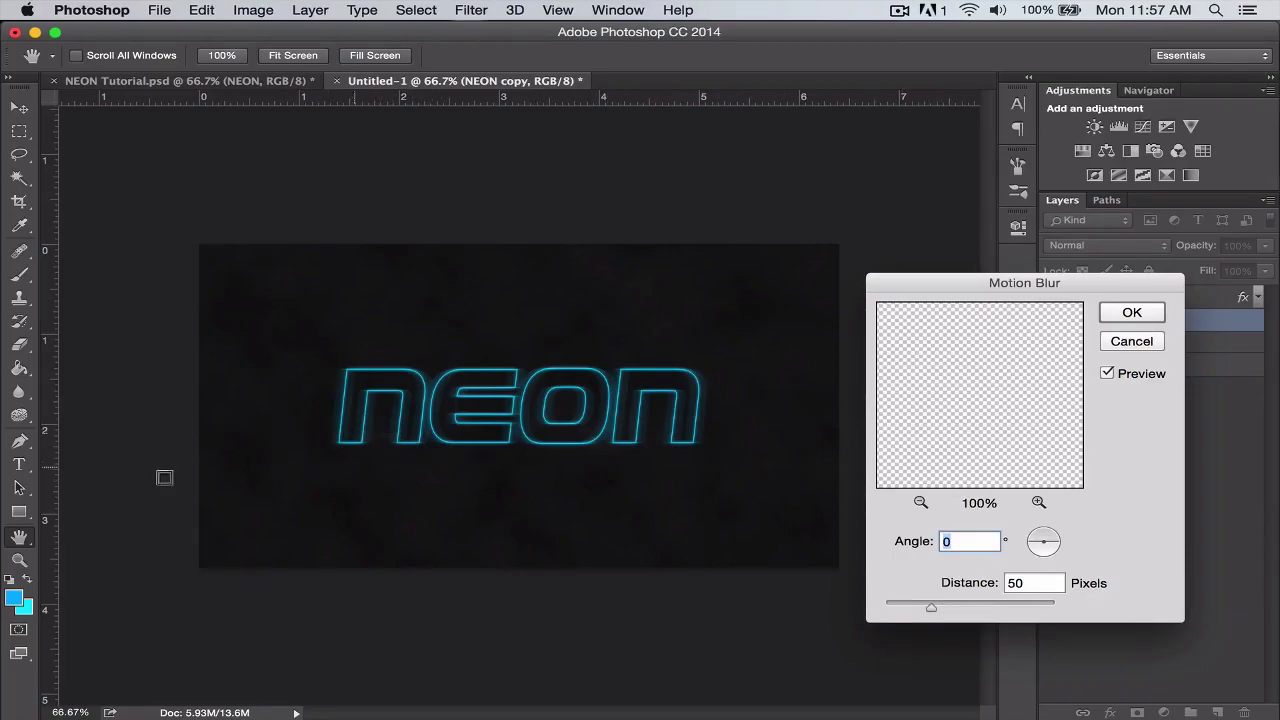
pyautogui.click(1145, 311)
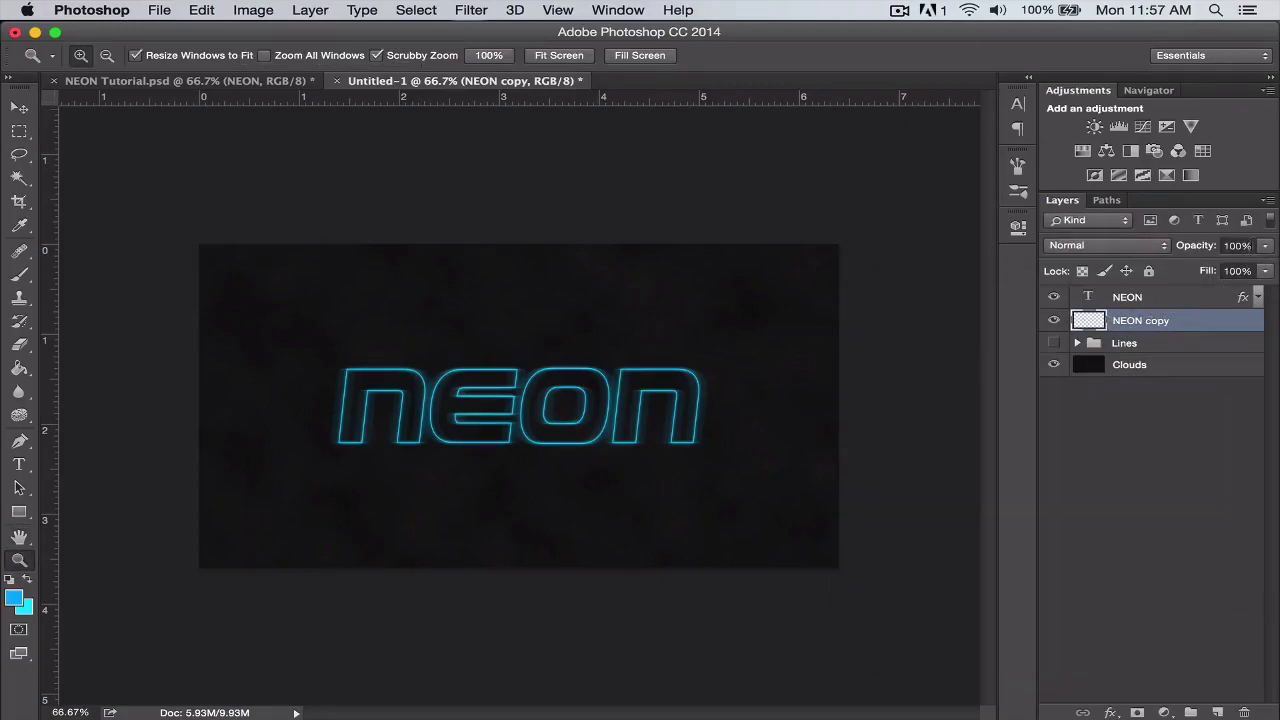
# Step: Set the NEON copy layer's opacity to 75%
pyautogui.click(1240, 246)
pyautogui.write('75')
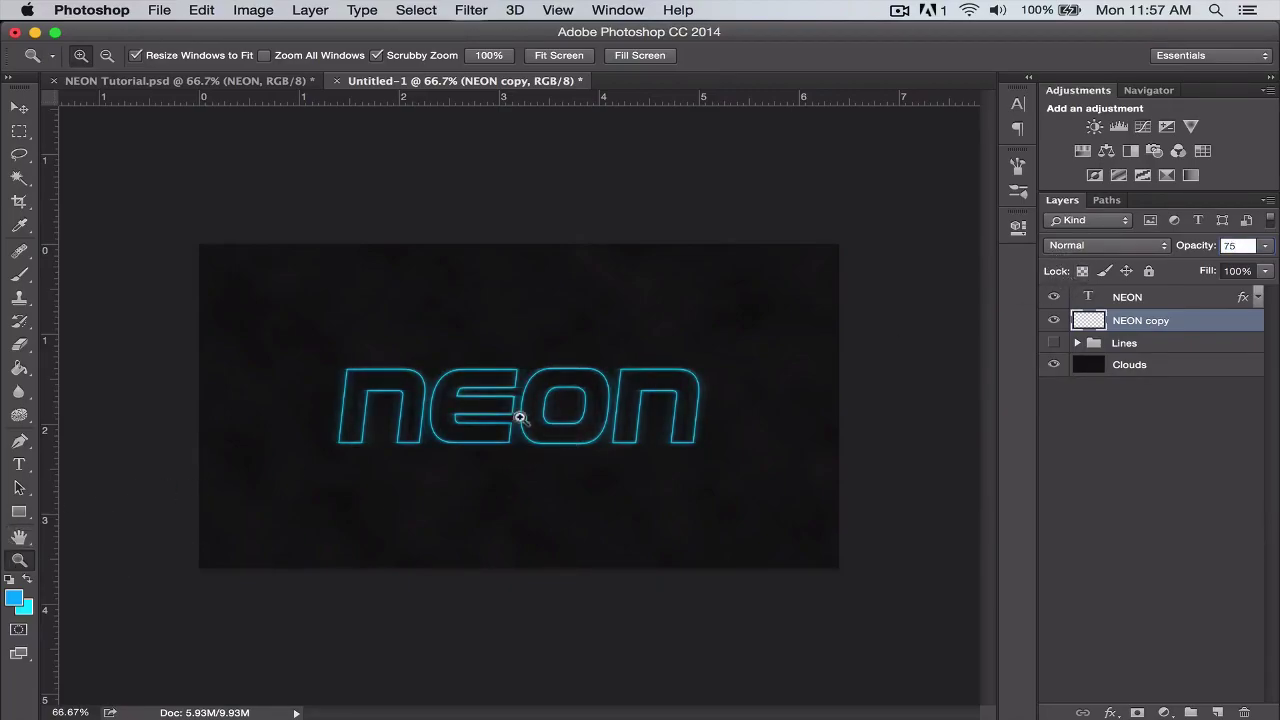
pyautogui.press('Return')
pyautogui.press('Return')
pyautogui.press('Return')
# Step: Turn off the NEON copy layer's visibility, leaving the outlined NEON text over the clouds
pyautogui.click(1053, 320)
# Step: Hide the NEON text layer, make the Lines group visible and select it with the Move tool
pyautogui.click(1053, 297)
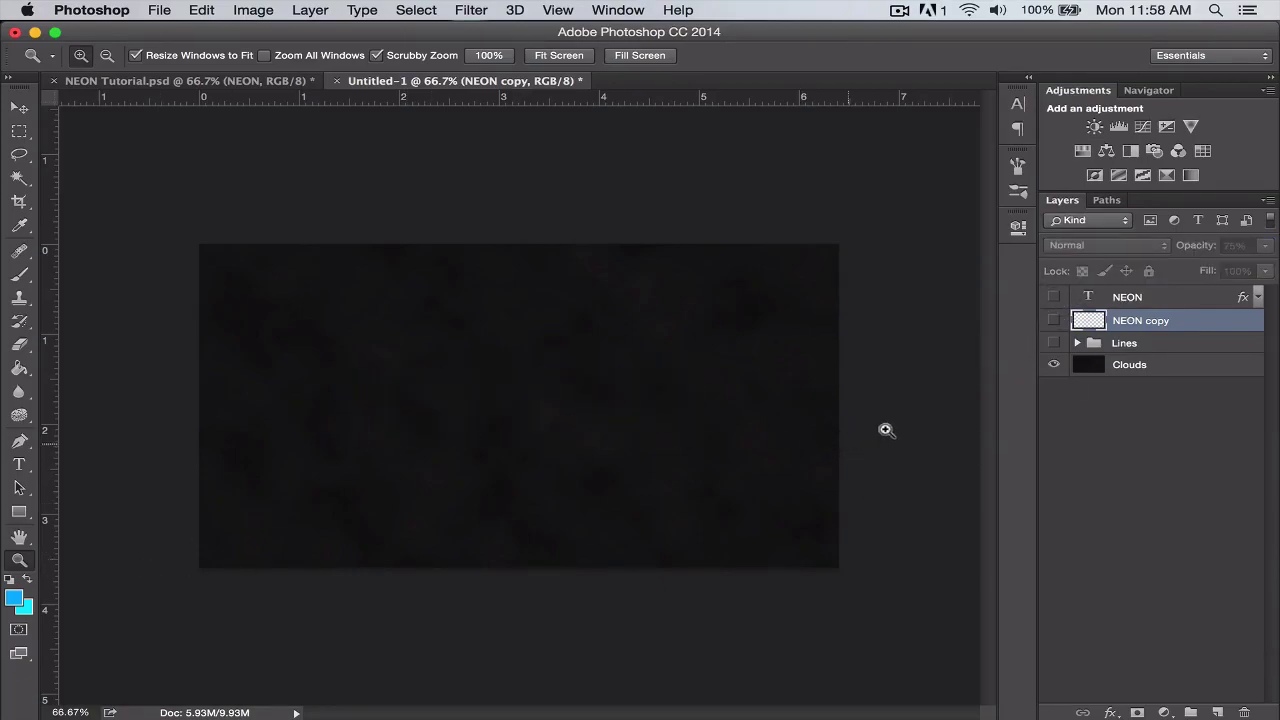
pyautogui.click(1053, 343)
pyautogui.click(19, 107)
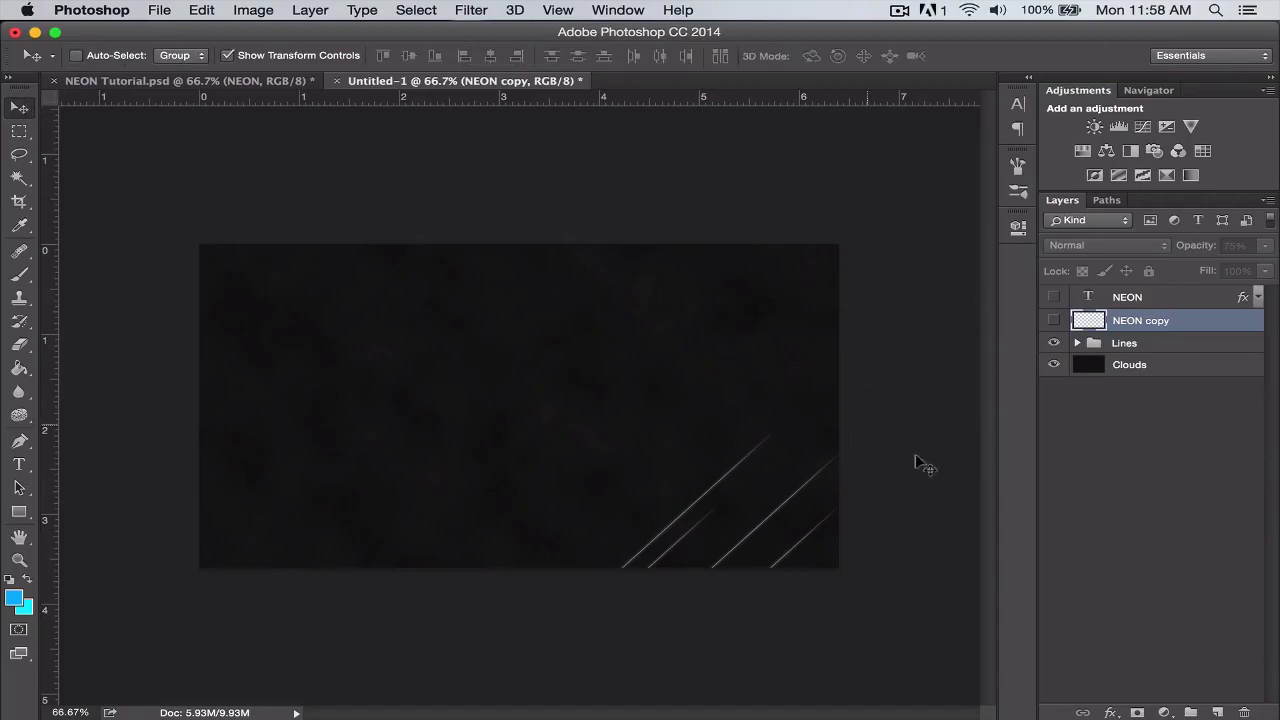
pyautogui.click(1115, 344)
# Step: Reposition the diagonal light streaks slightly left, settling them near the canvas's lower-right corner
pyautogui.moveTo(726, 509); pyautogui.dragTo(617, 500)
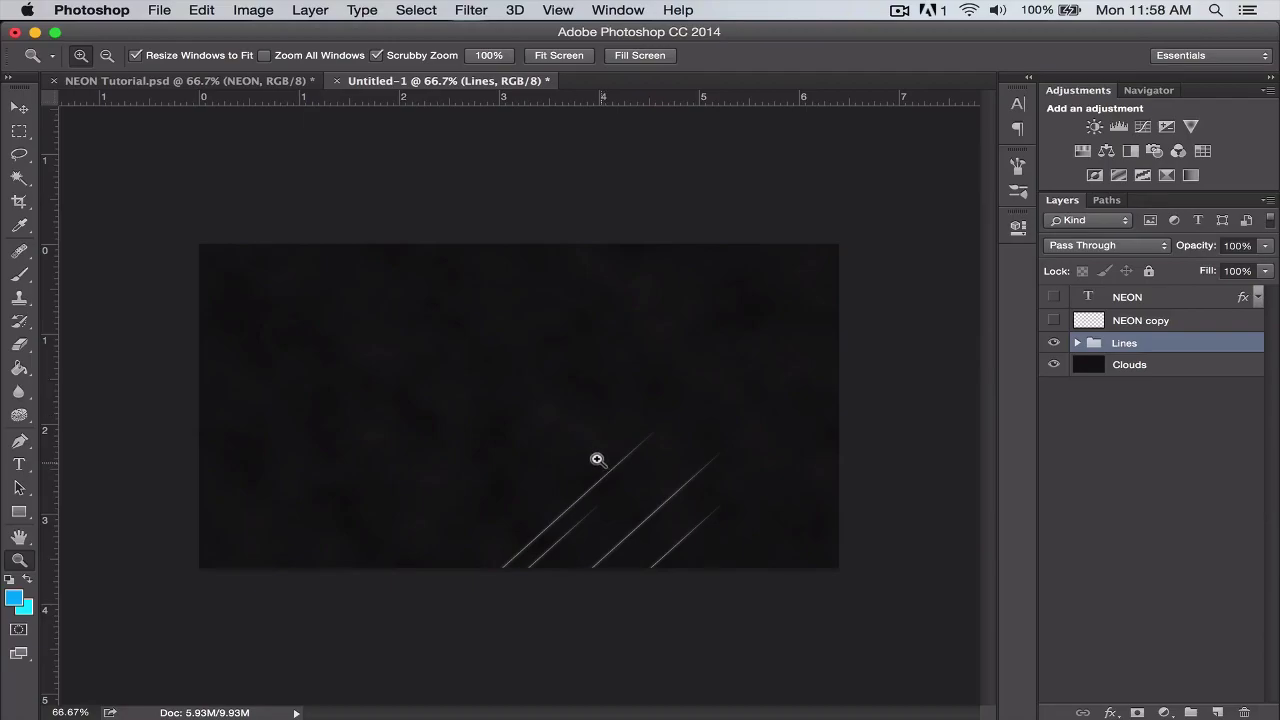
pyautogui.click(19, 107)
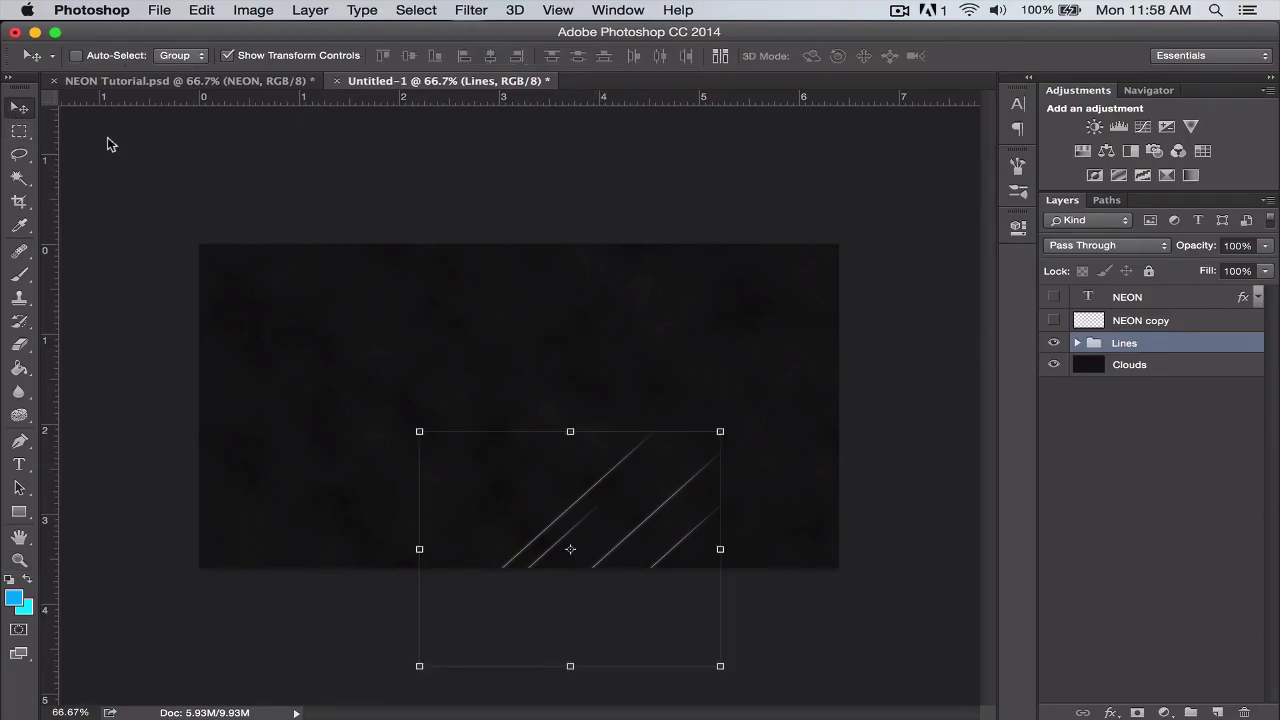
pyautogui.moveTo(592, 523); pyautogui.dragTo(730, 545)
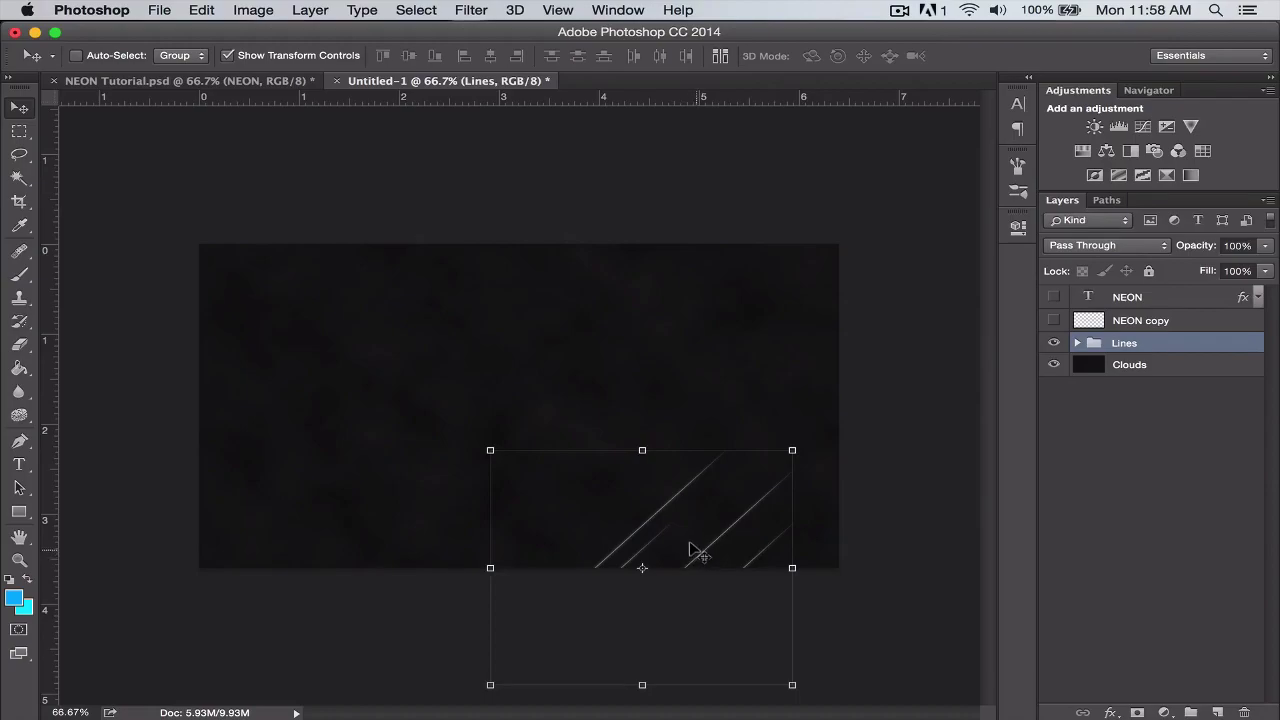
pyautogui.moveTo(692, 538)
pyautogui.mouseDown()
pyautogui.moveTo(366, 523)
pyautogui.moveTo(211, 428)
pyautogui.moveTo(243, 374)
pyautogui.moveTo(300, 371)
pyautogui.moveTo(729, 520)
pyautogui.moveTo(716, 535)
pyautogui.mouseUp()
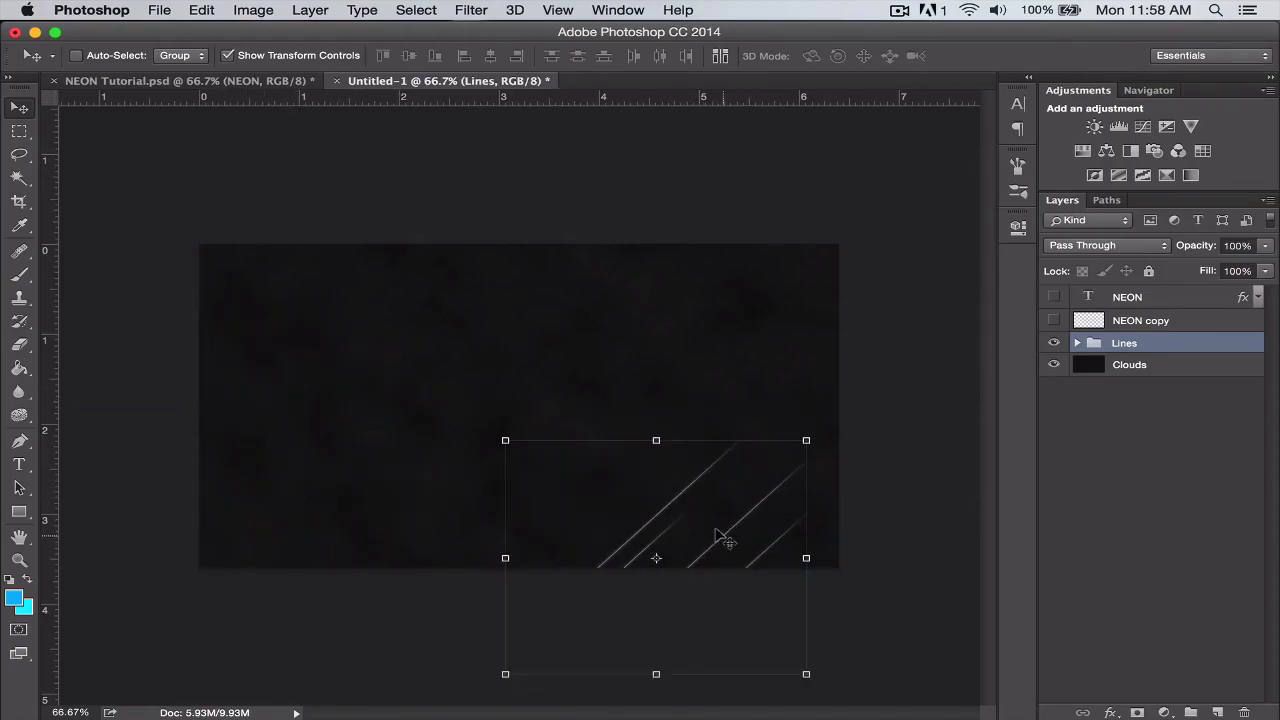